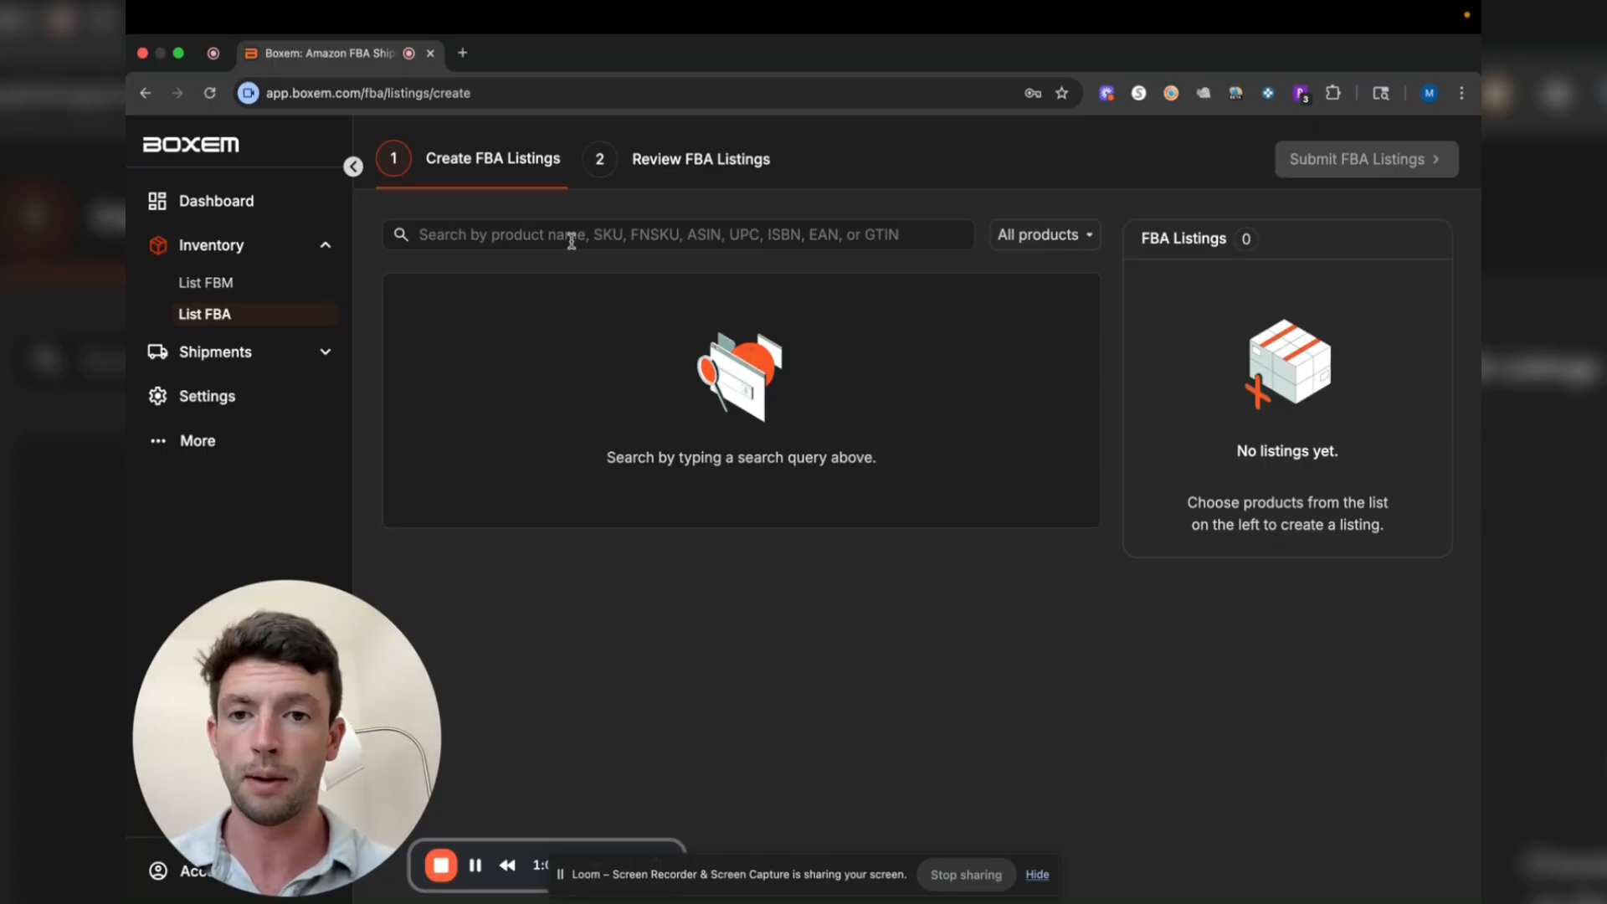
# Search the products for "stafford", and replace that search with ASIN B07YN9DDP3
pyautogui.click(572, 241)
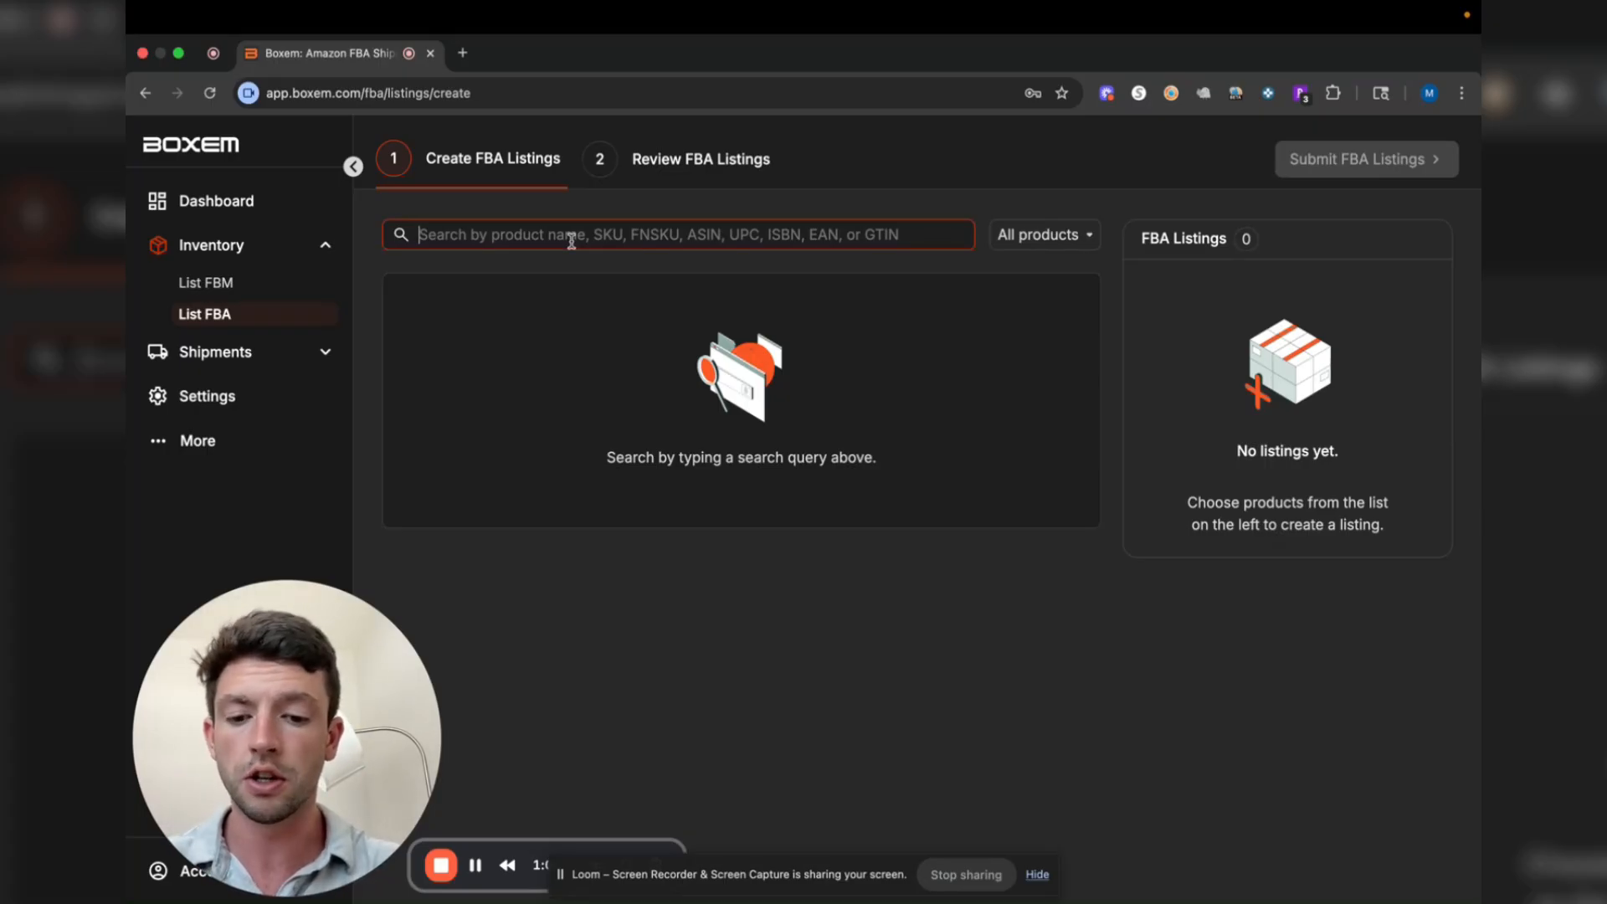
pyautogui.write('stafford')
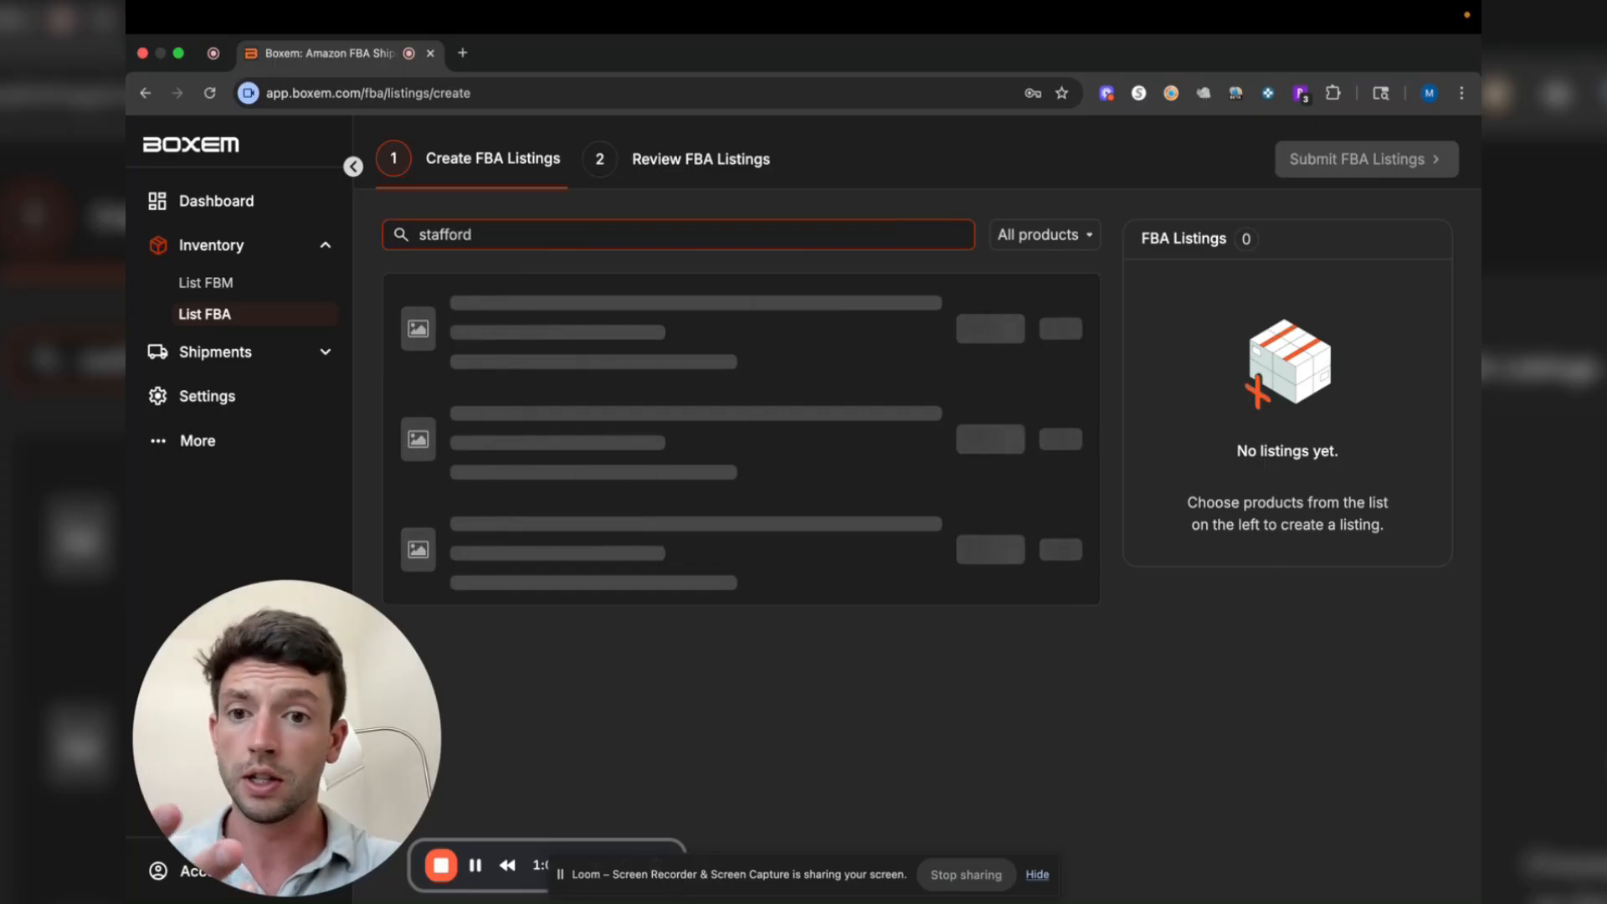
pyautogui.doubleClick(553, 241)
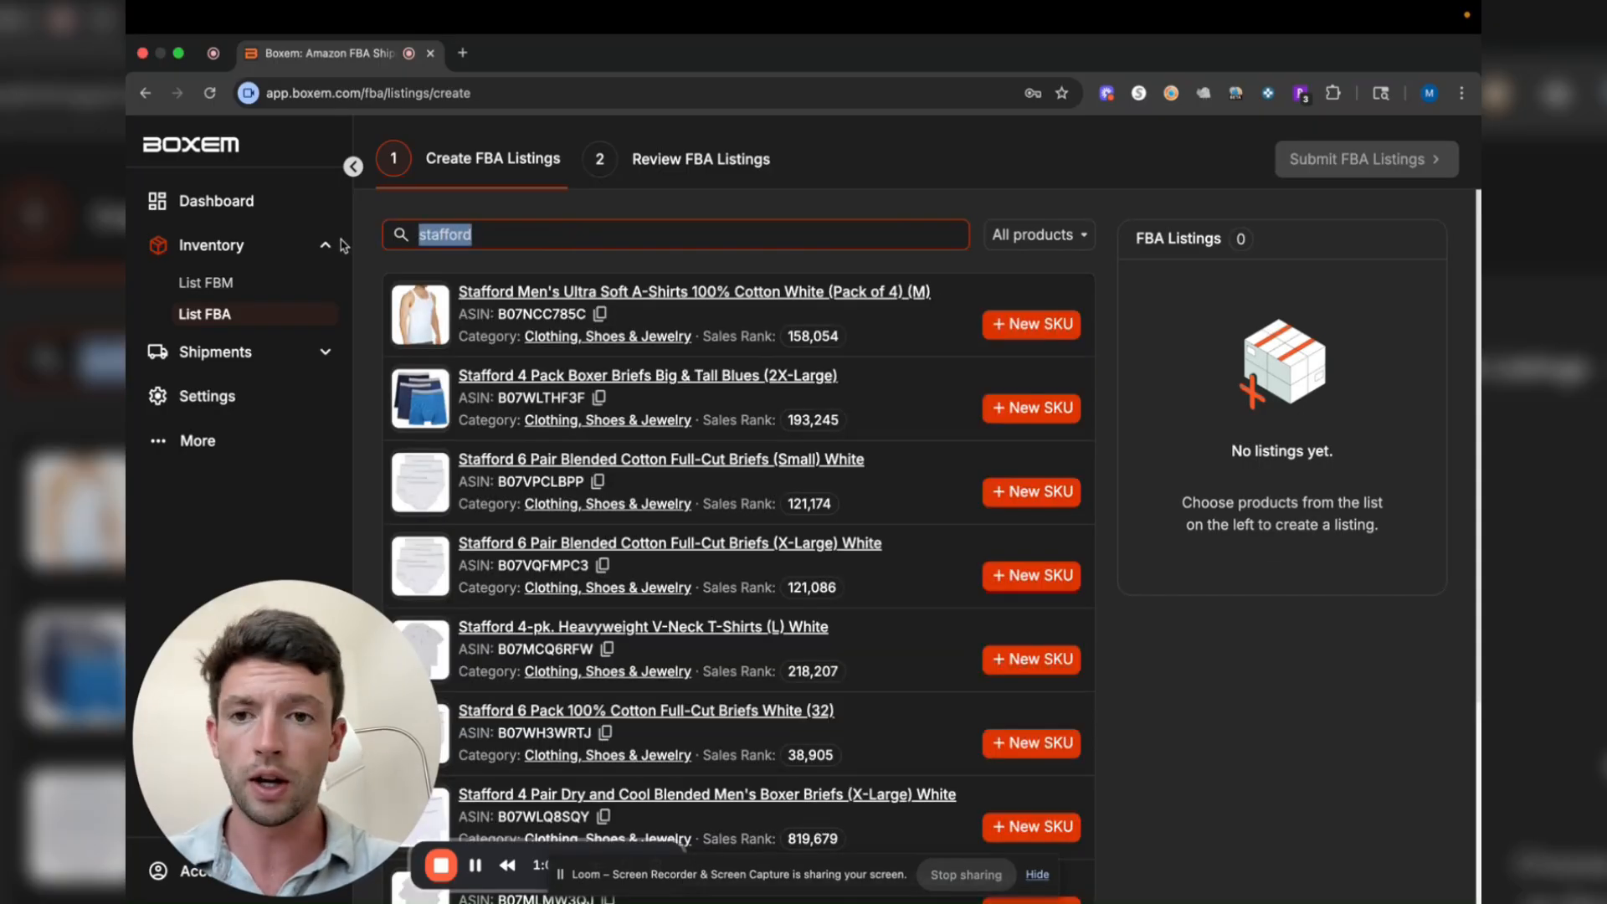
pyautogui.write('B07YN9DDP3')
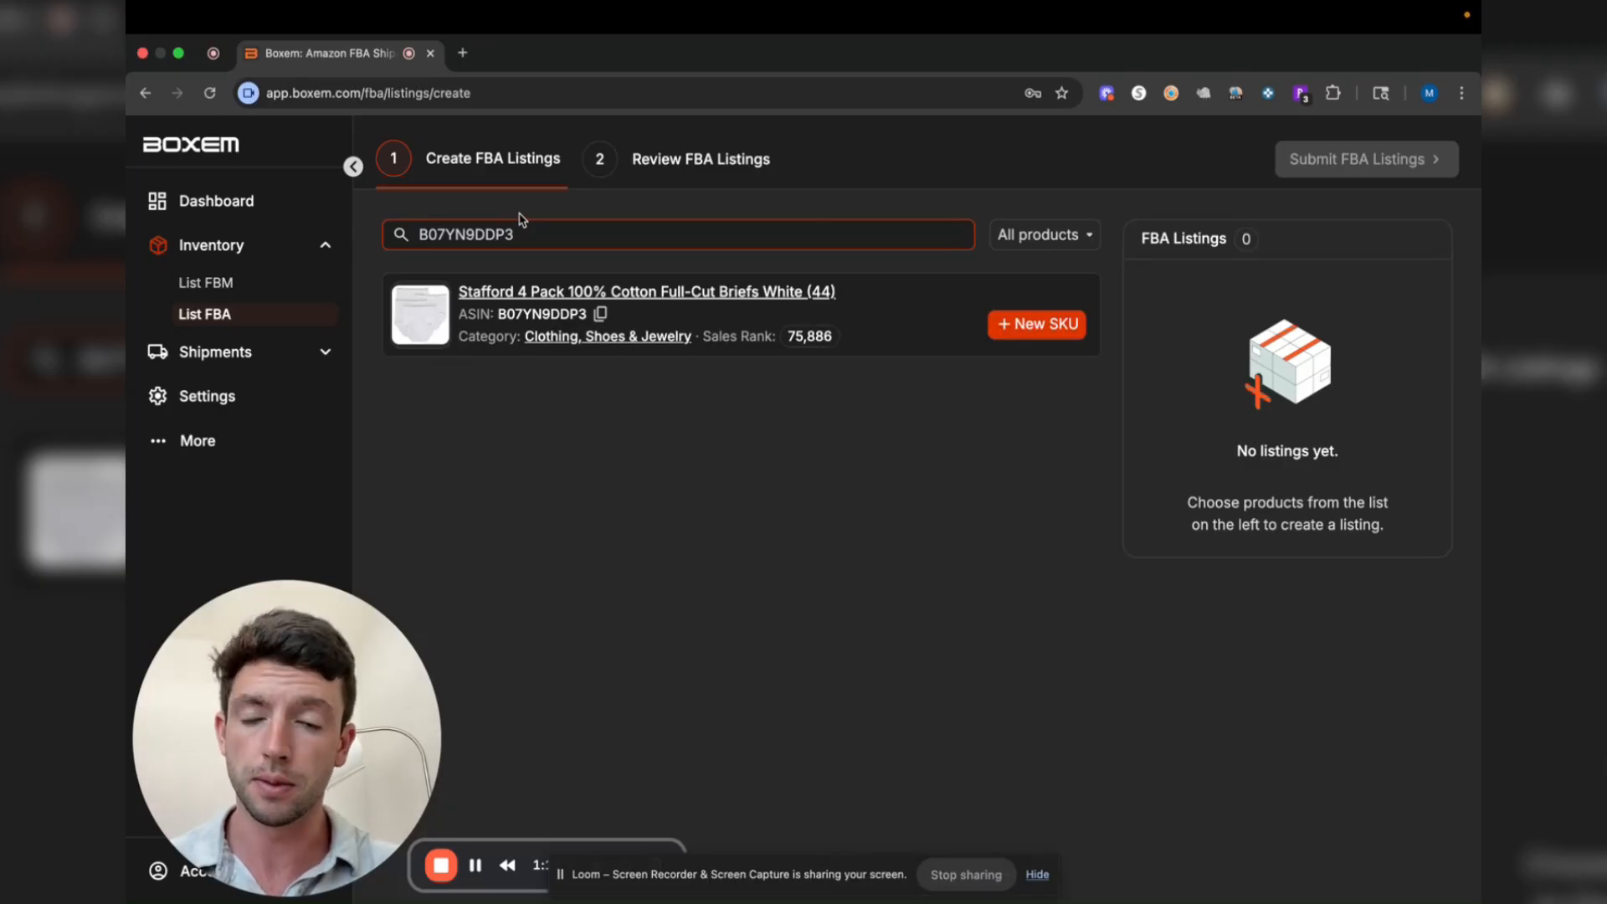
# Start a new SKU for the Stafford full-cut briefs with buy cost $13, supplier jc penney and purchase date 5/21/2025
pyautogui.click(1036, 326)
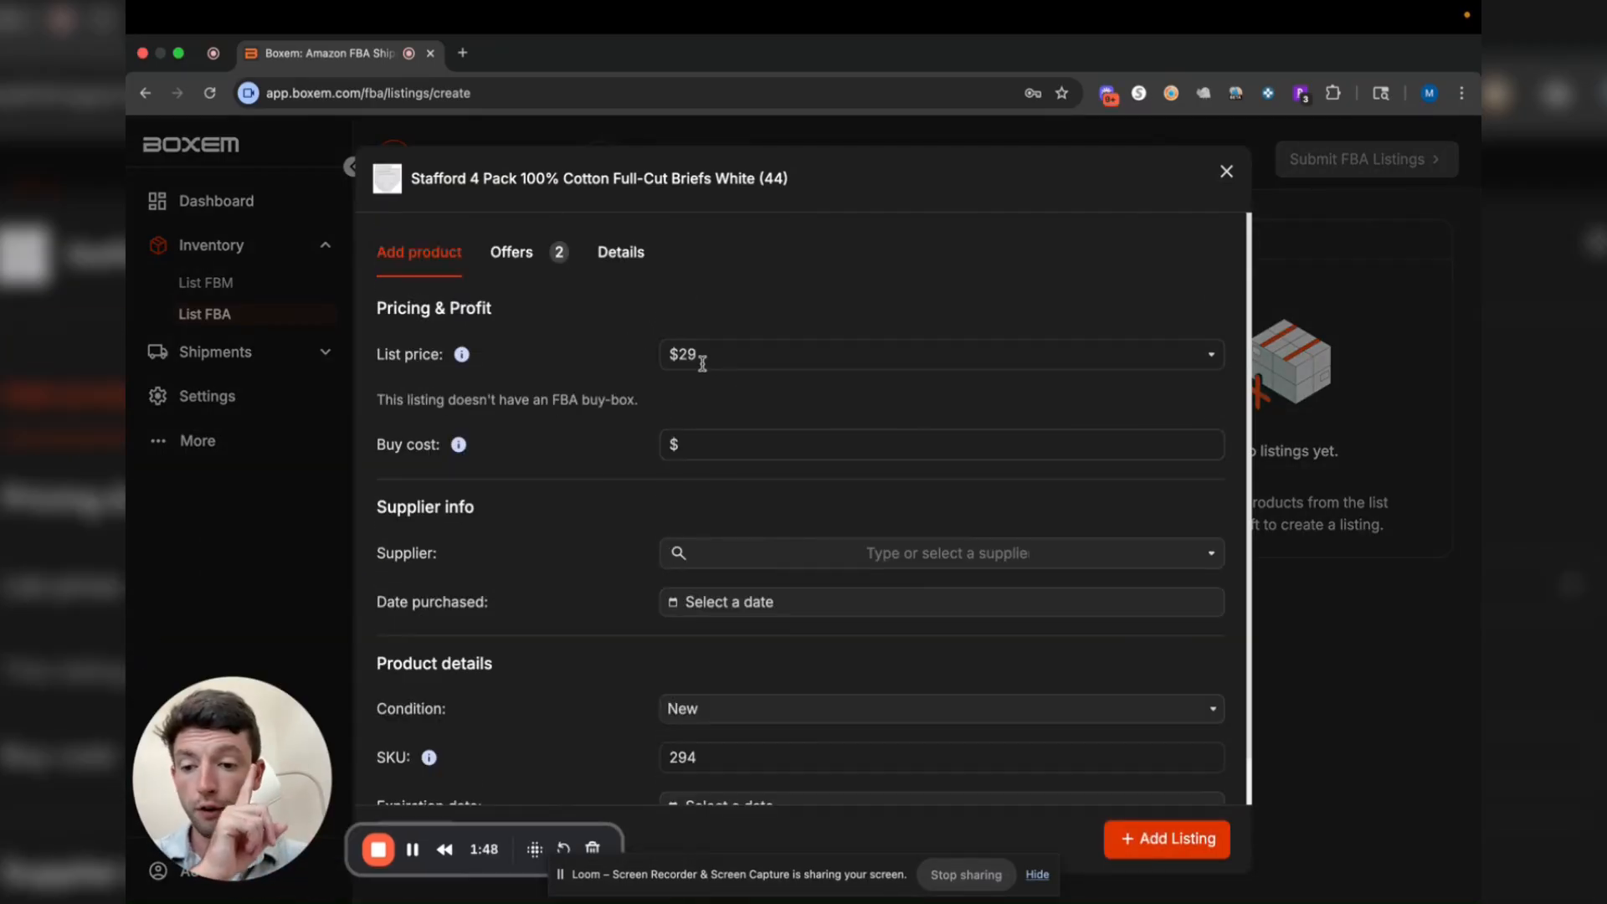
pyautogui.click(726, 439)
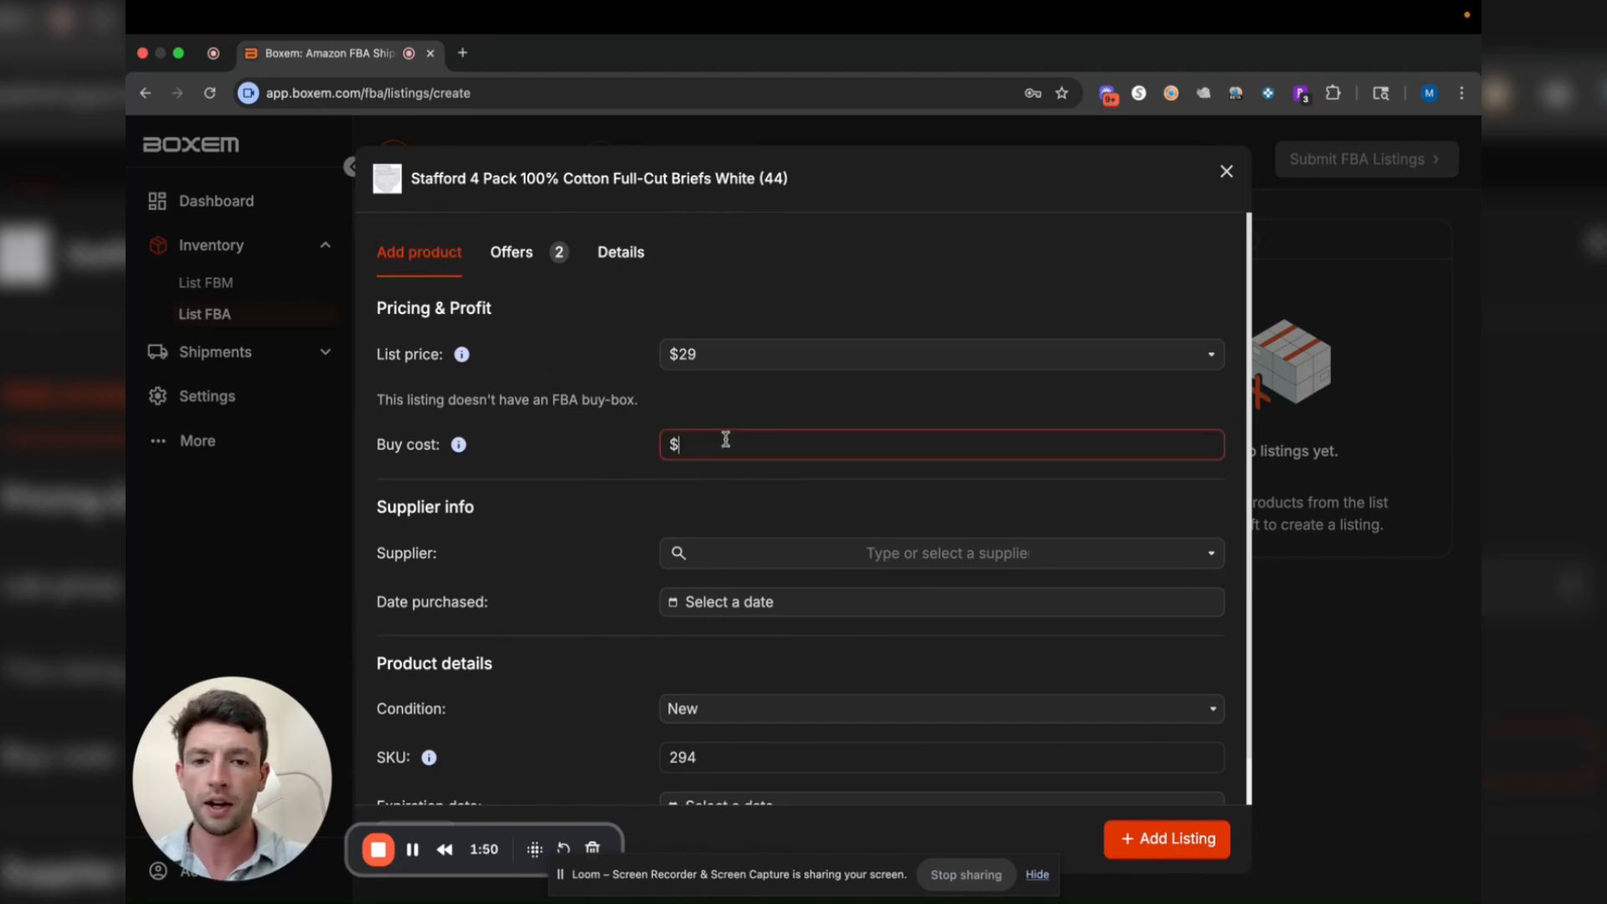
pyautogui.write('13')
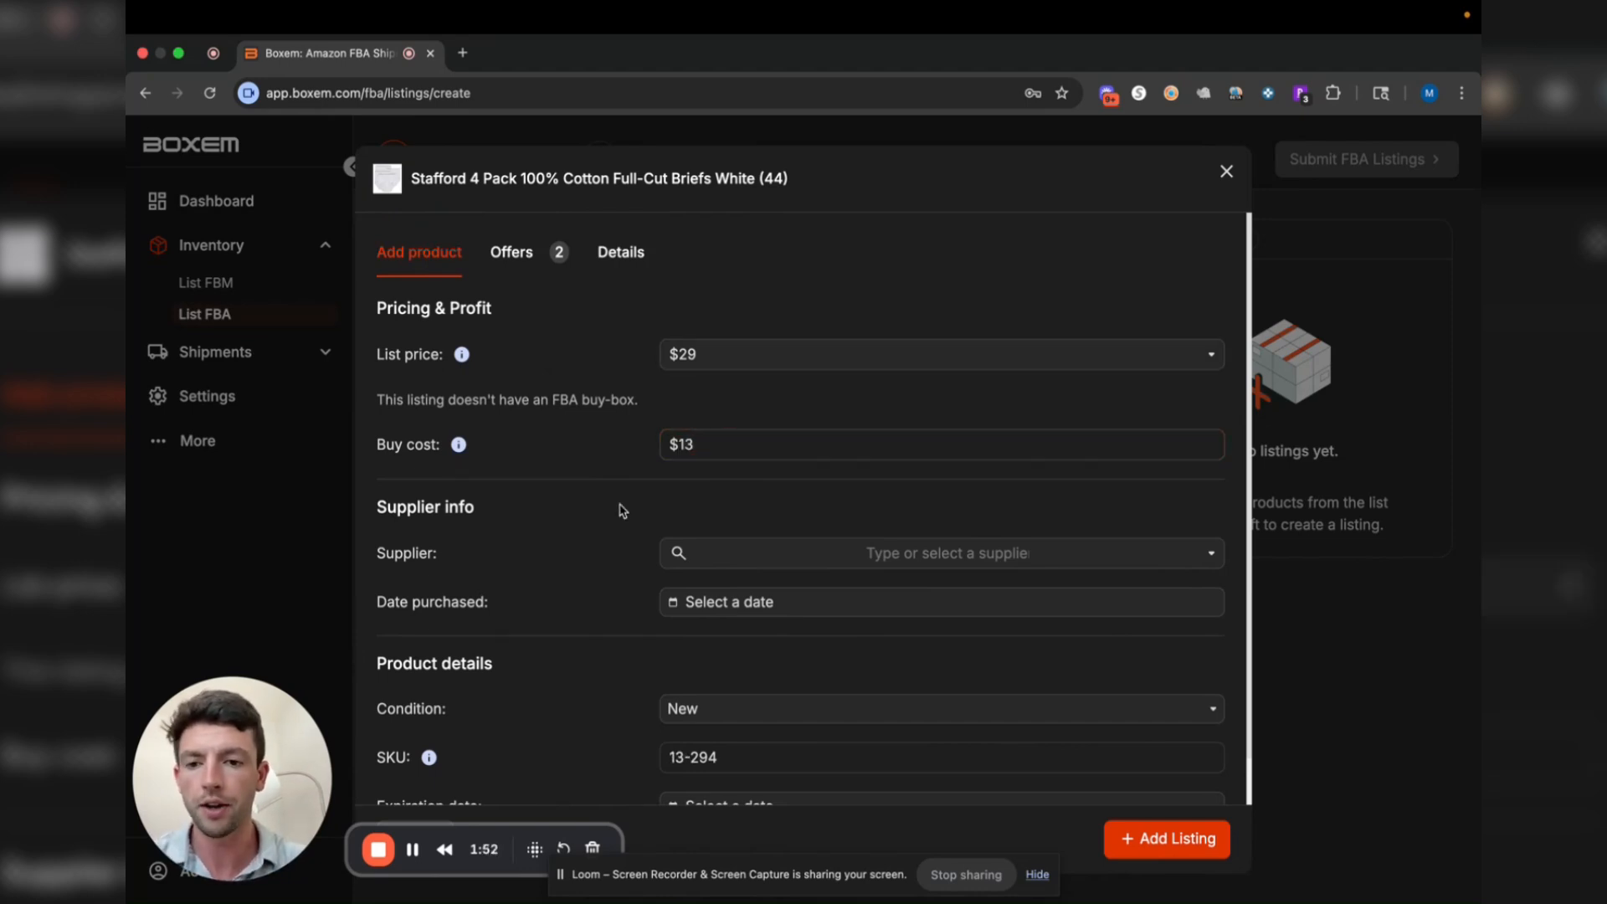
pyautogui.click(825, 545)
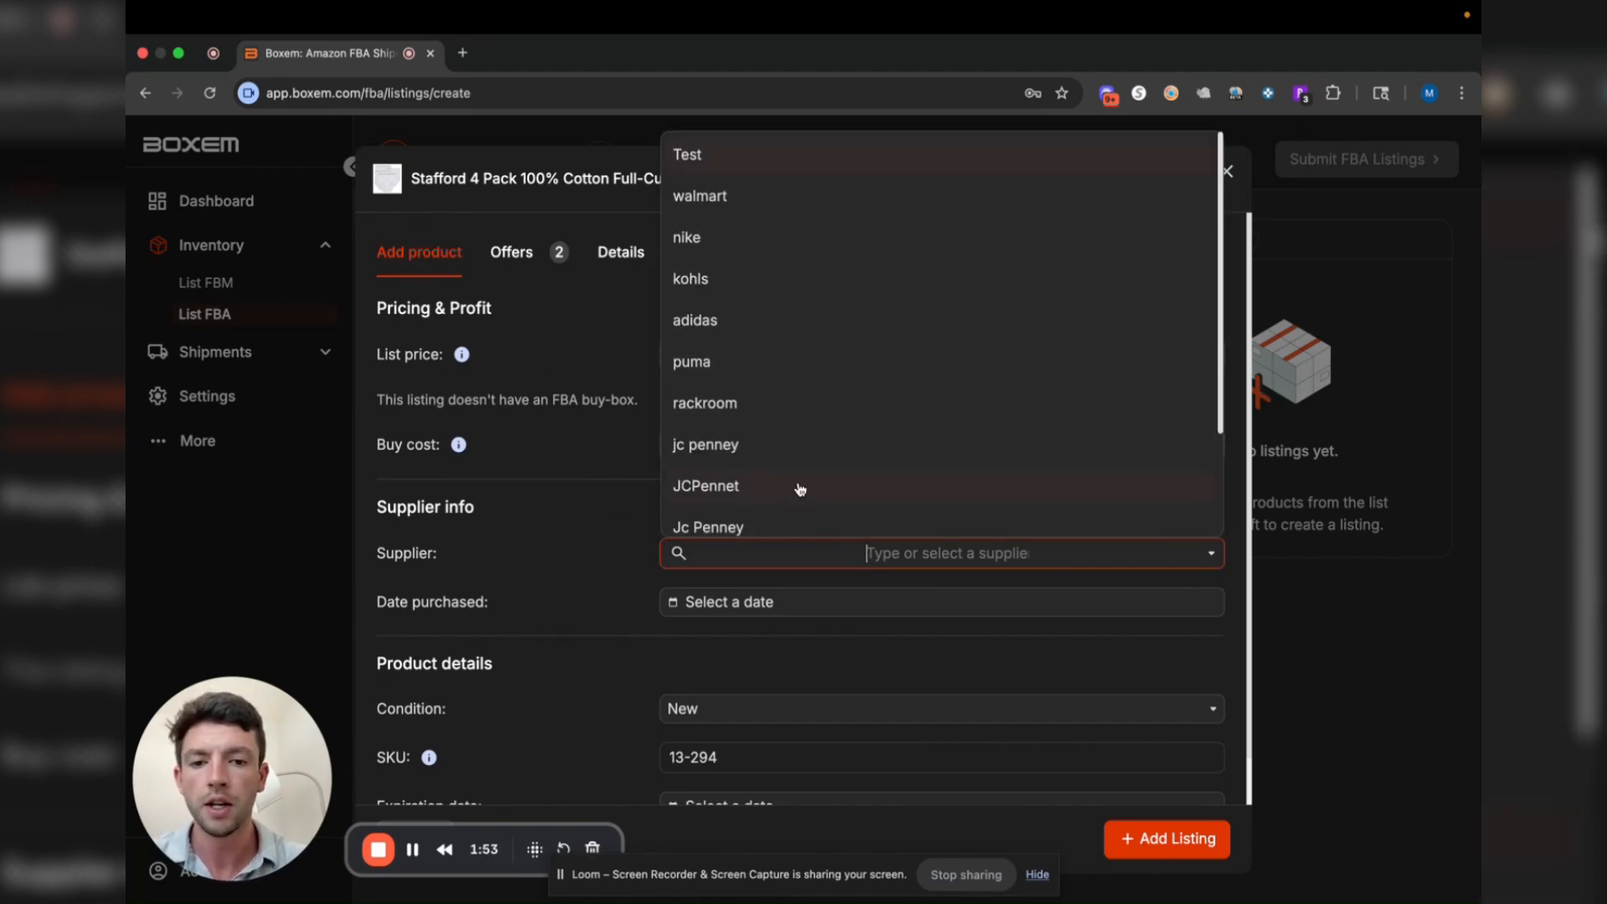
pyautogui.click(729, 446)
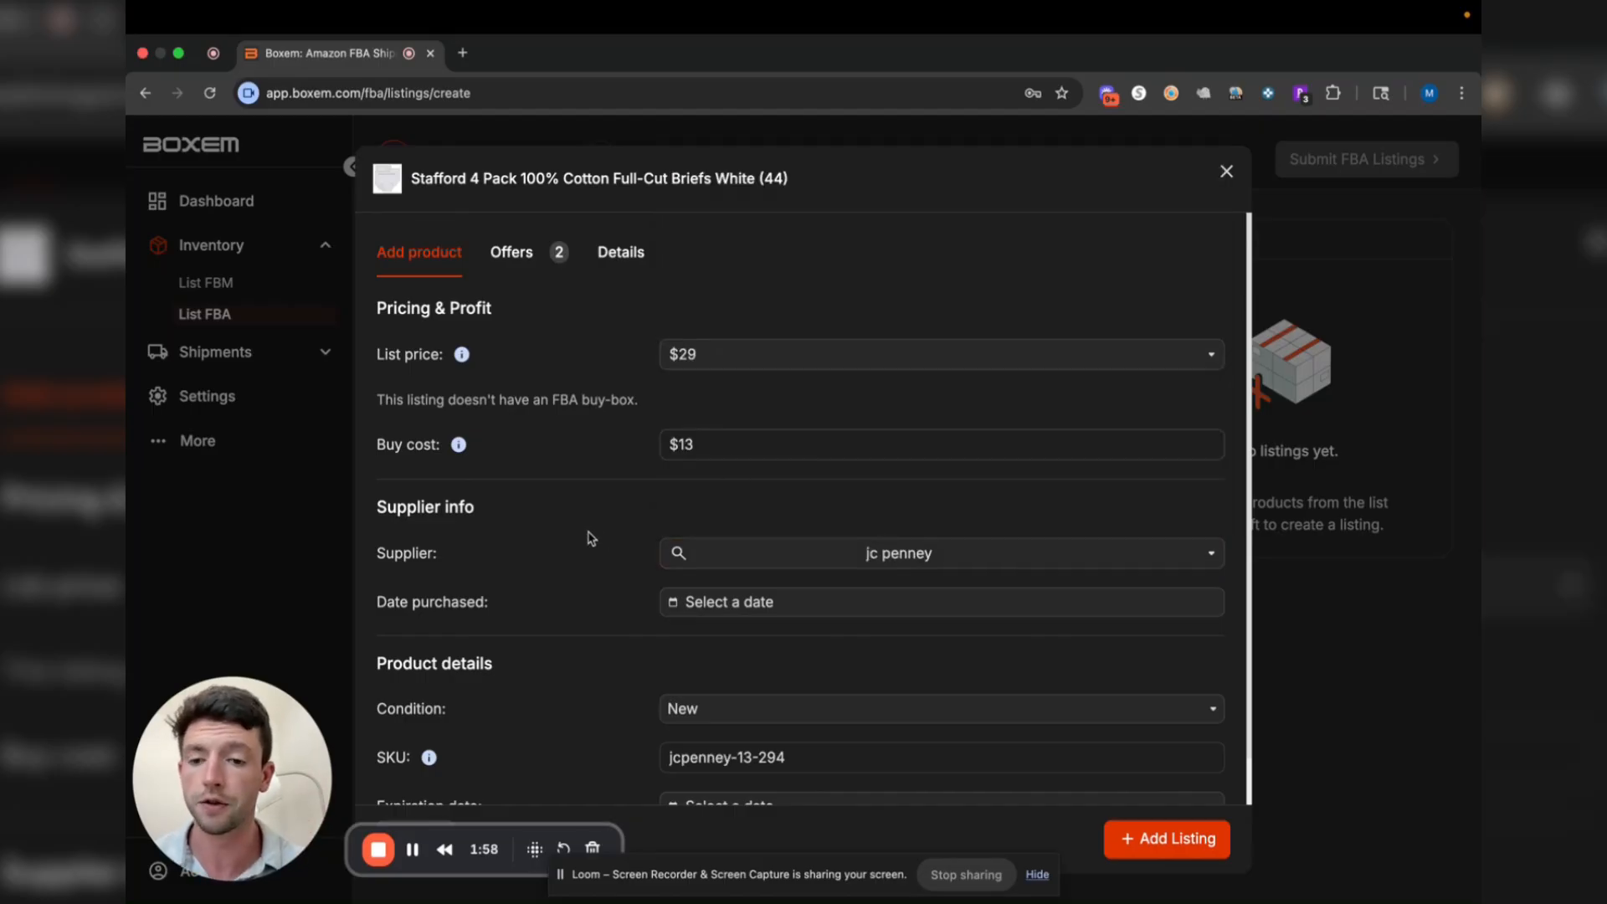
pyautogui.click(711, 602)
pyautogui.click(866, 822)
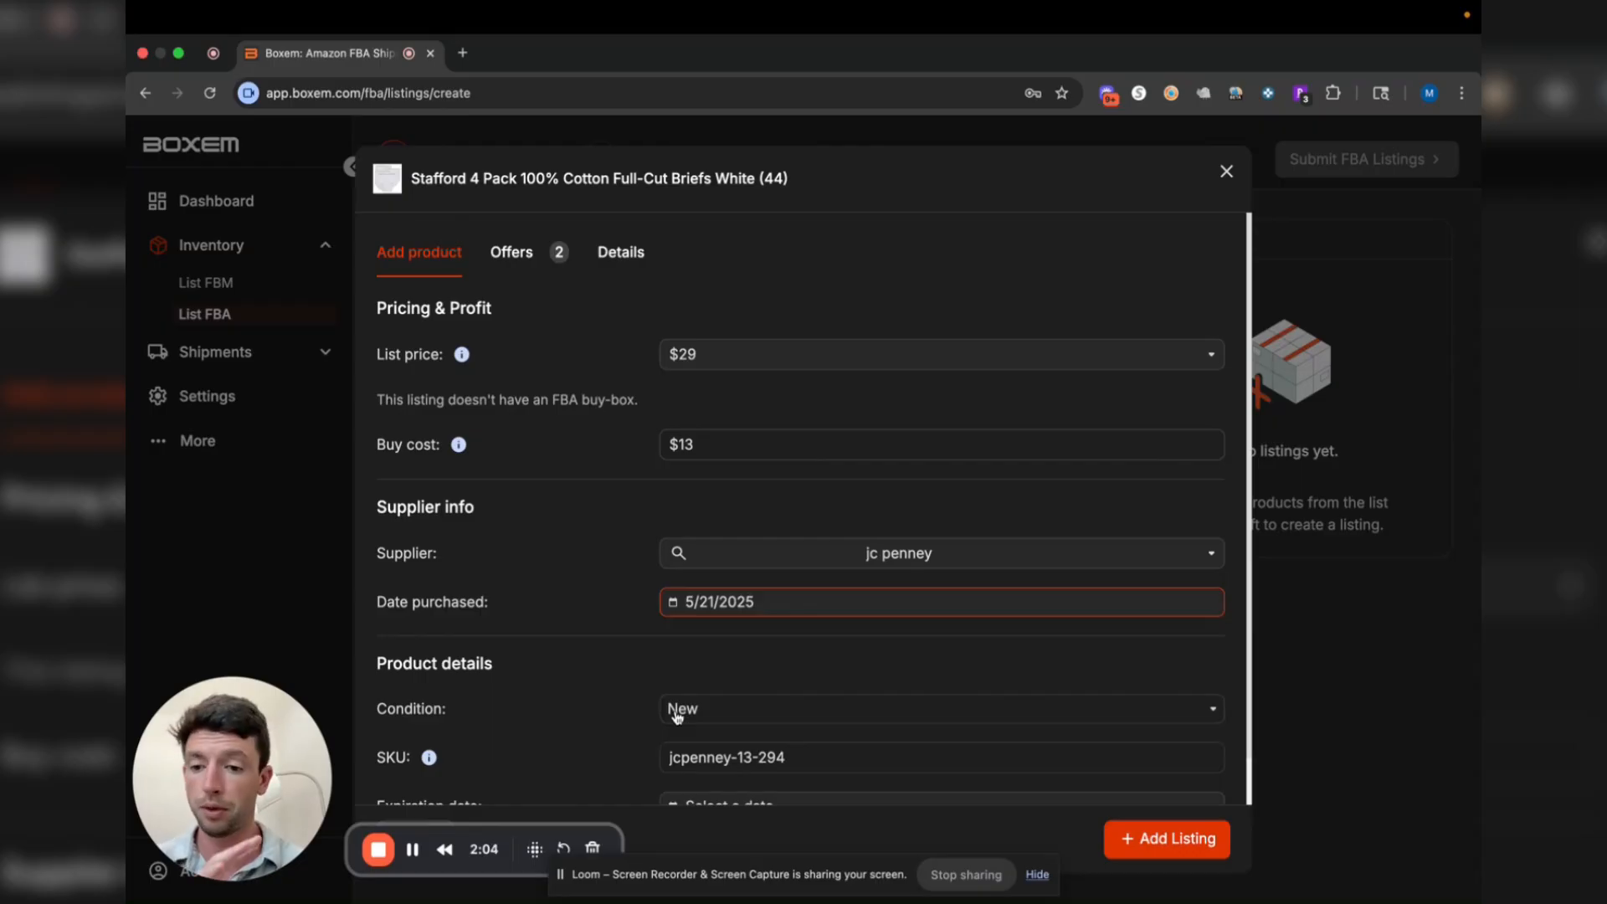
# Add the Stafford briefs listing and submit the FBA listings
pyautogui.scroll(-1, 593, 676)
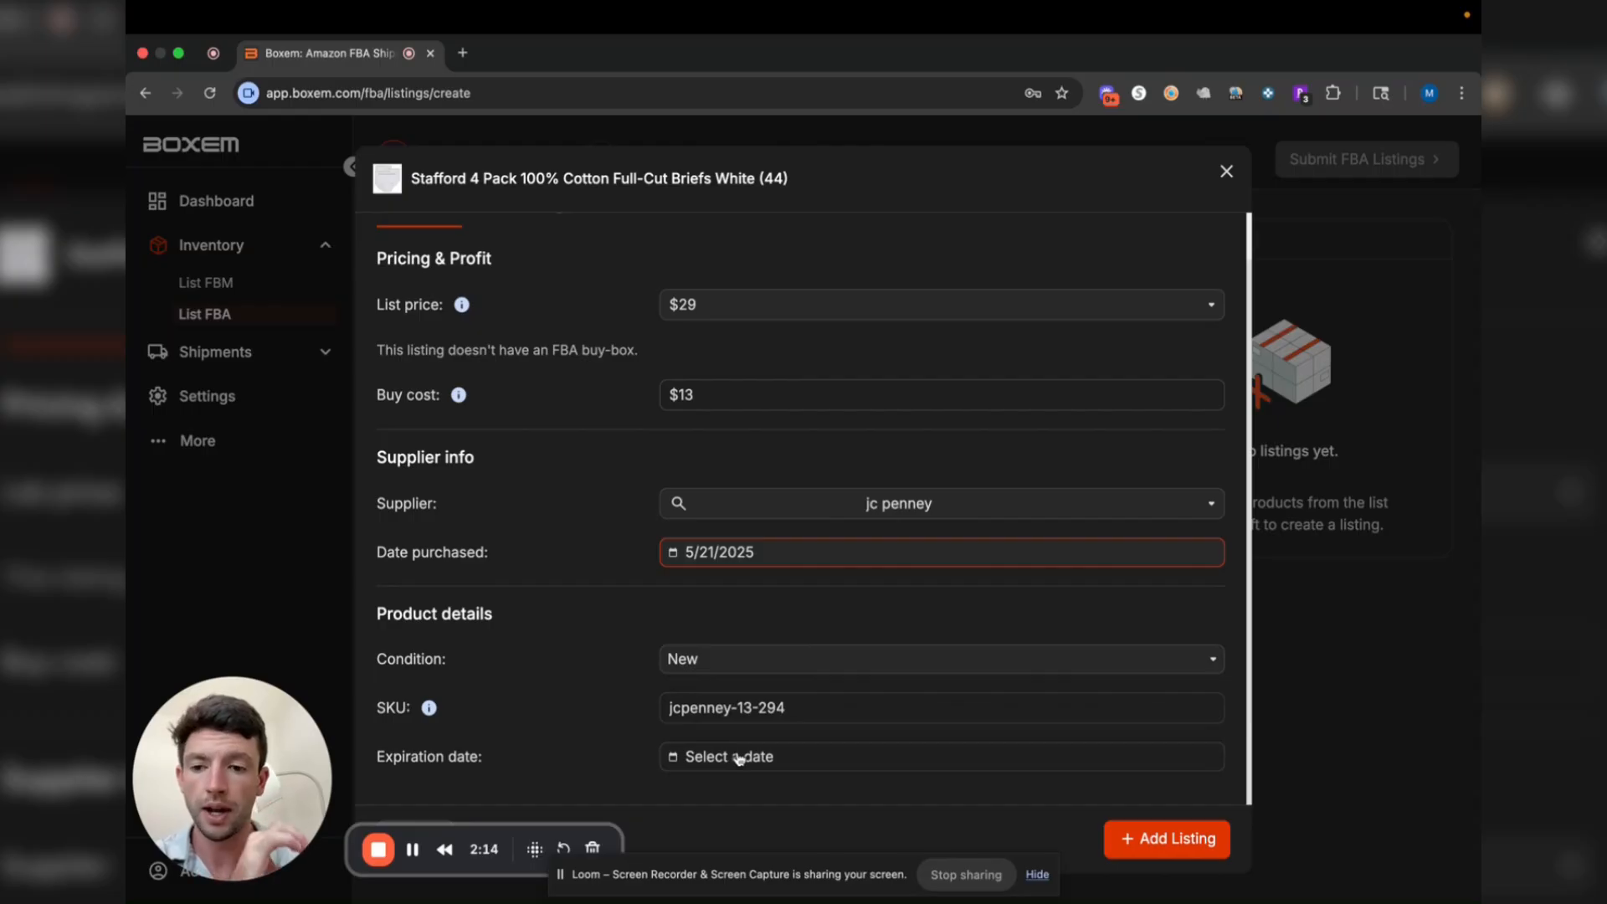
pyautogui.click(1162, 848)
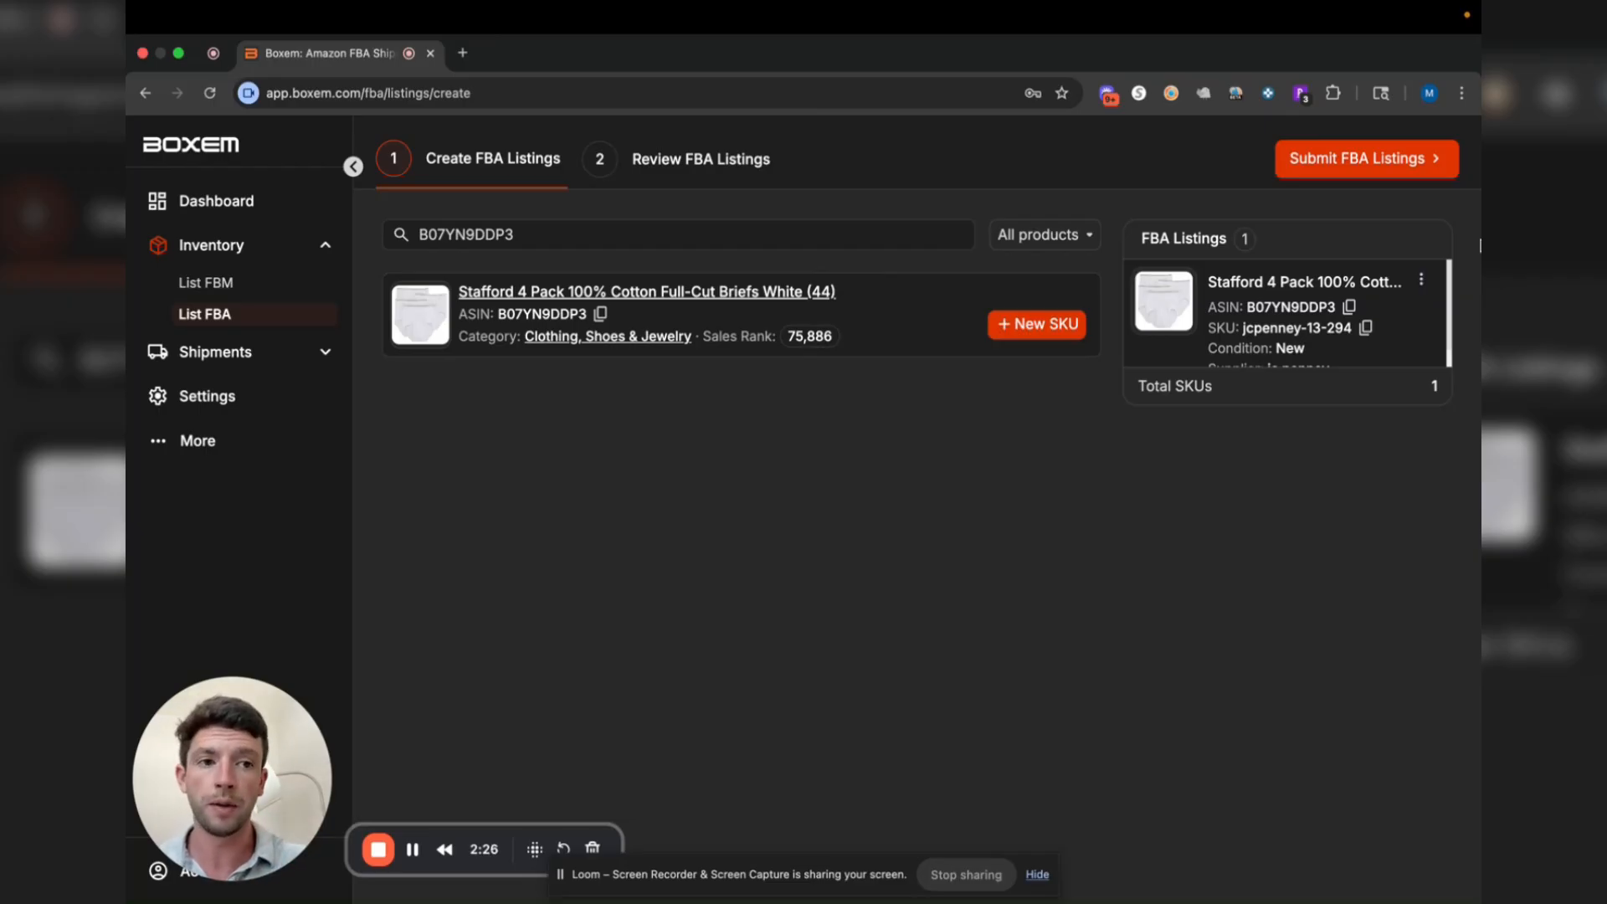
pyautogui.click(1394, 167)
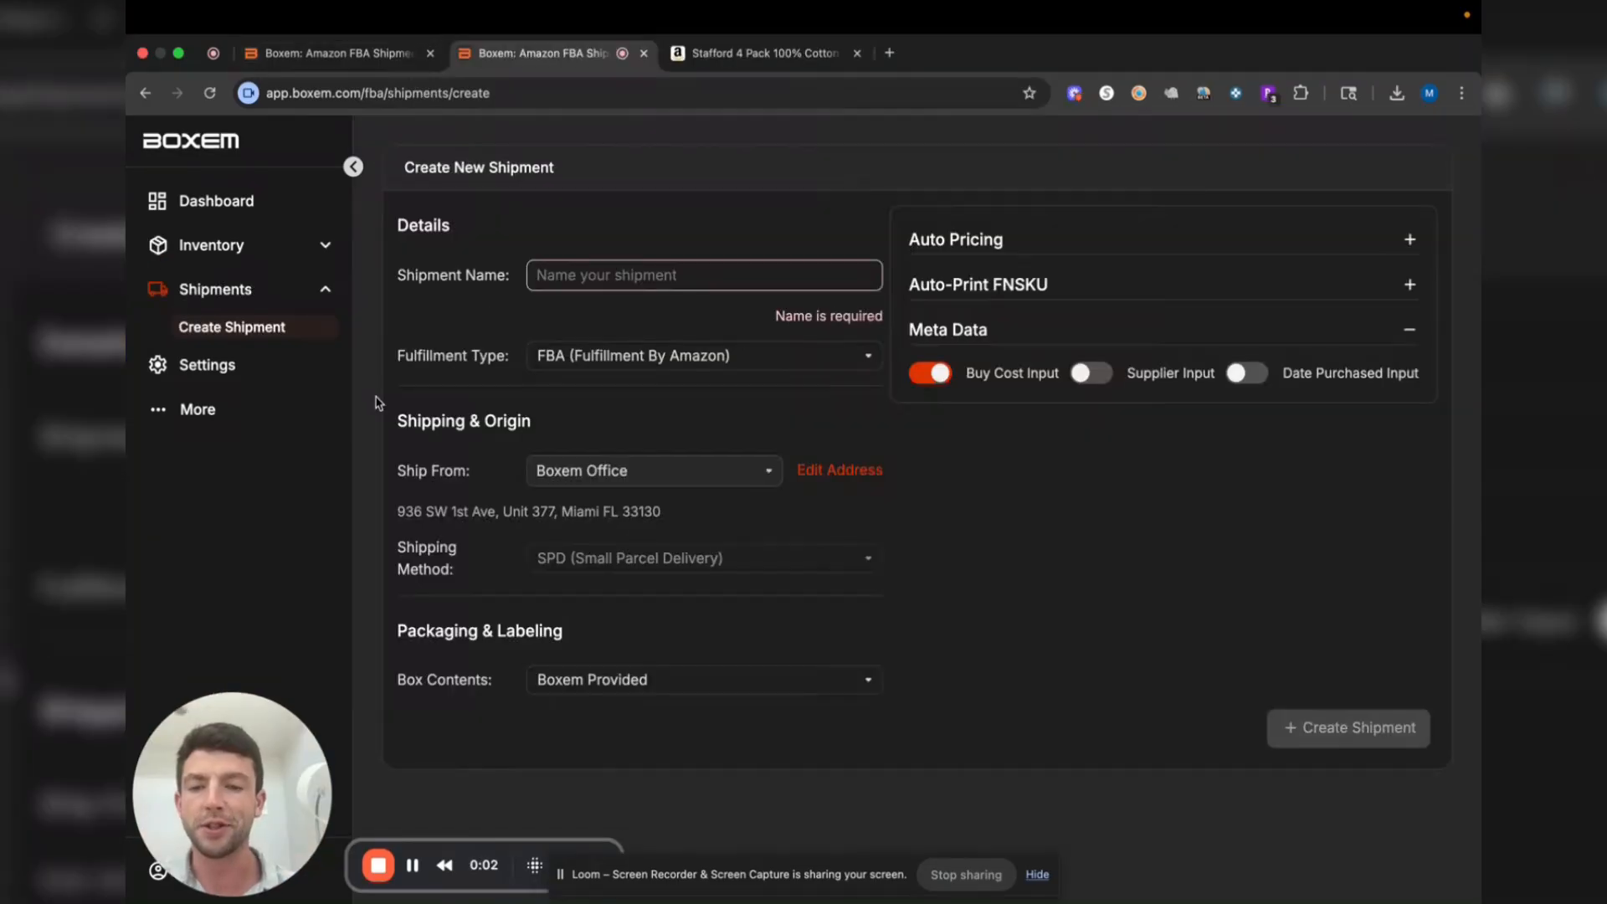
# Create an FBA shipment named 5minutesvideo with the supplier and date purchased inputs enabled
pyautogui.click(577, 278)
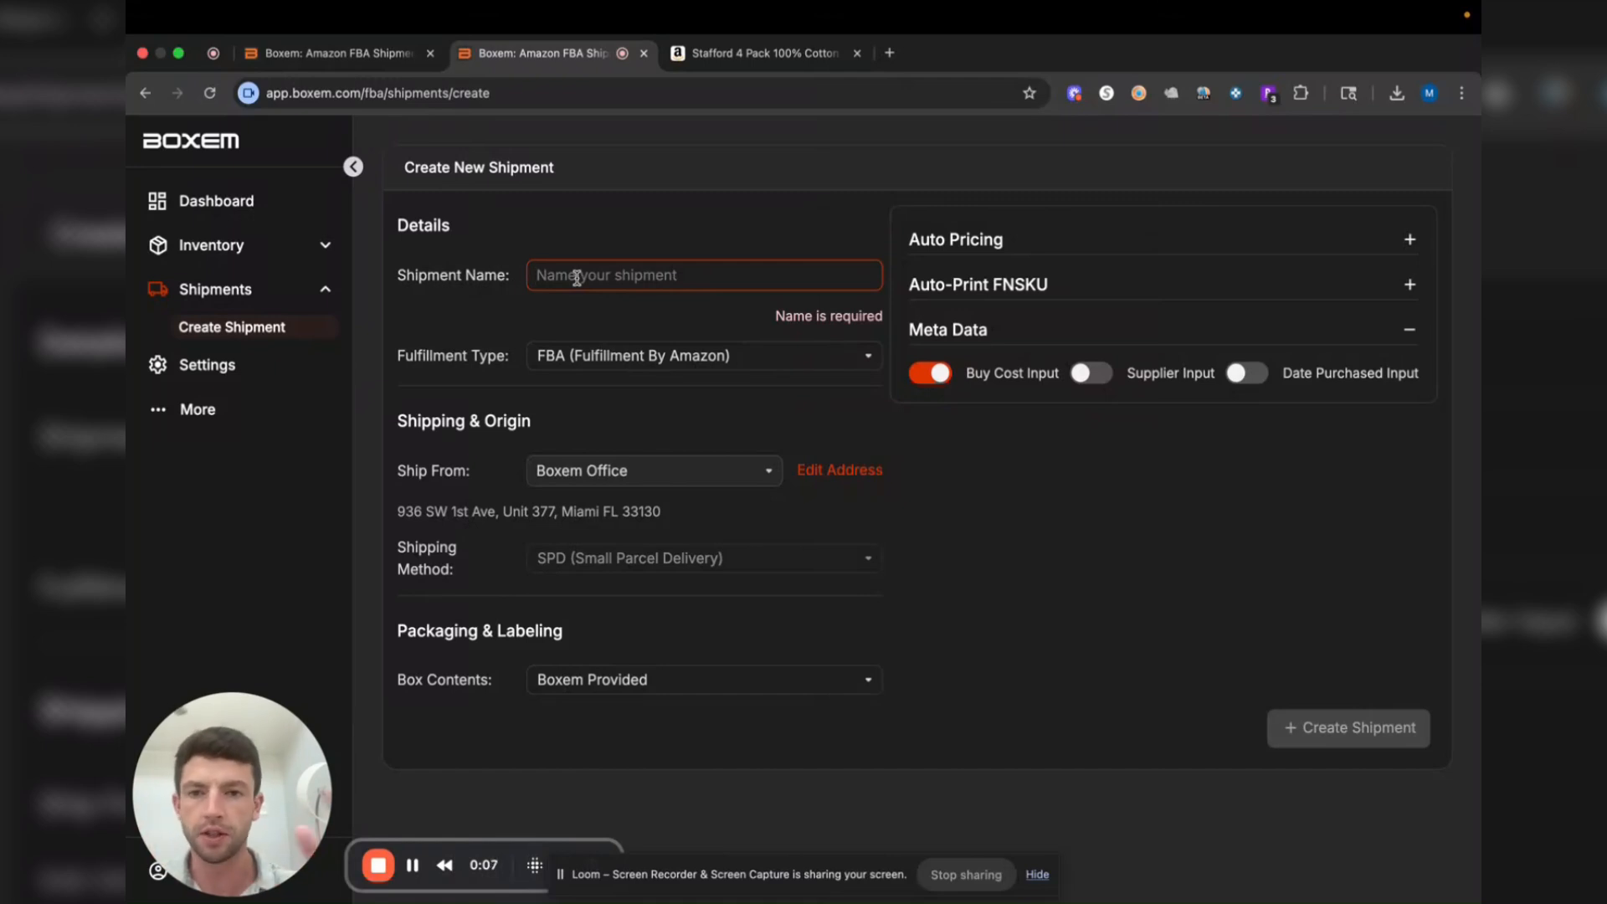
pyautogui.write('5minutesvideo')
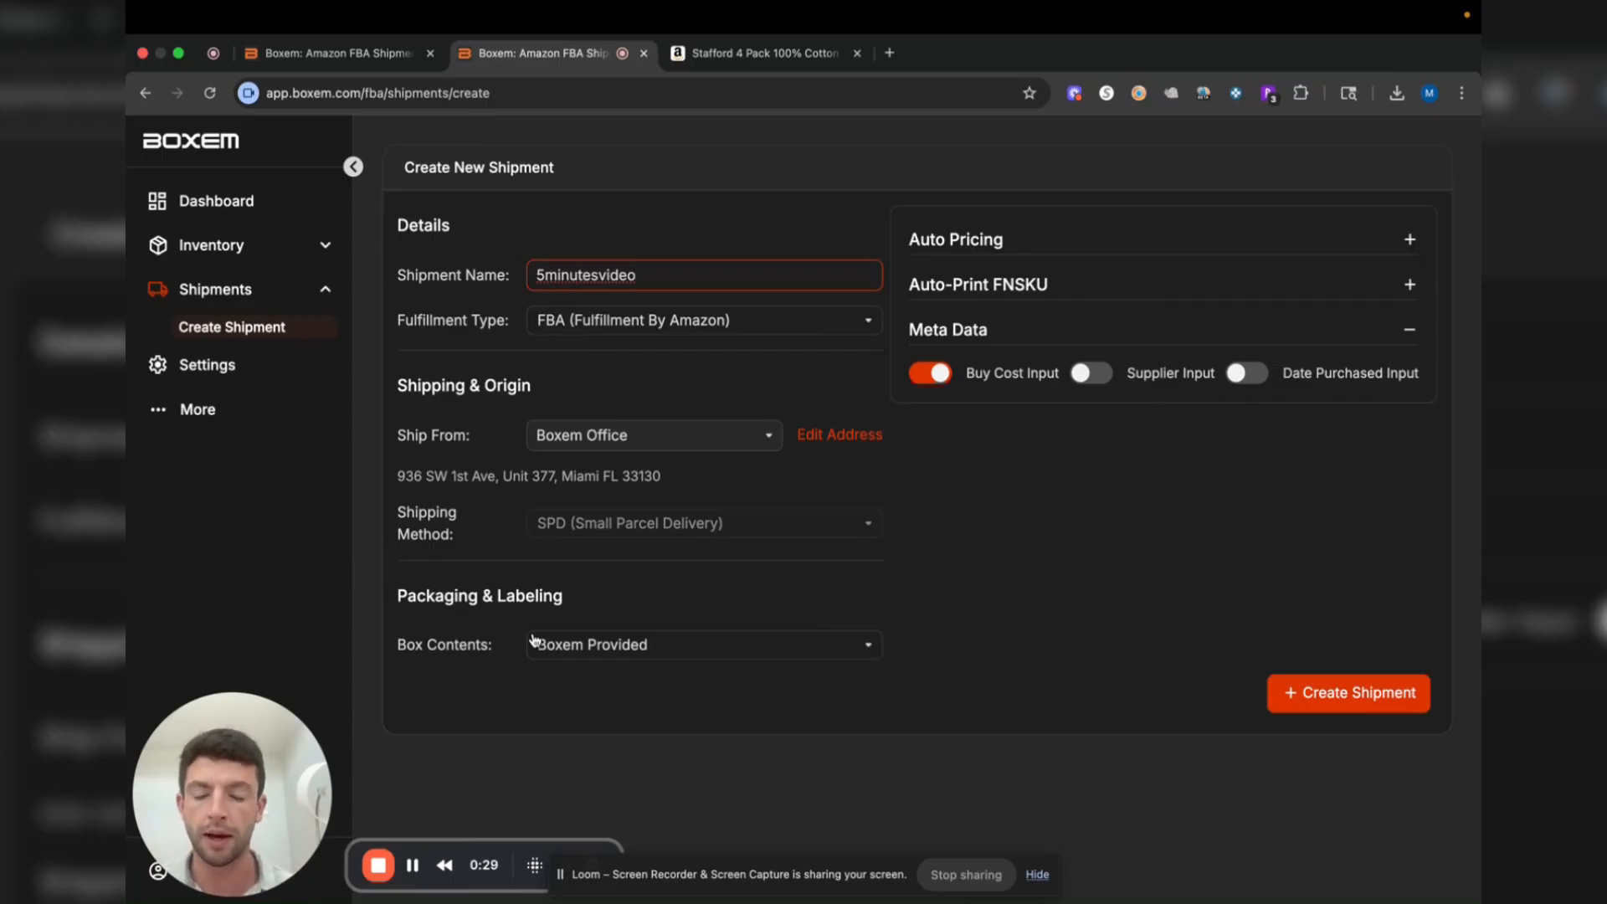
pyautogui.click(1090, 374)
pyautogui.click(1247, 373)
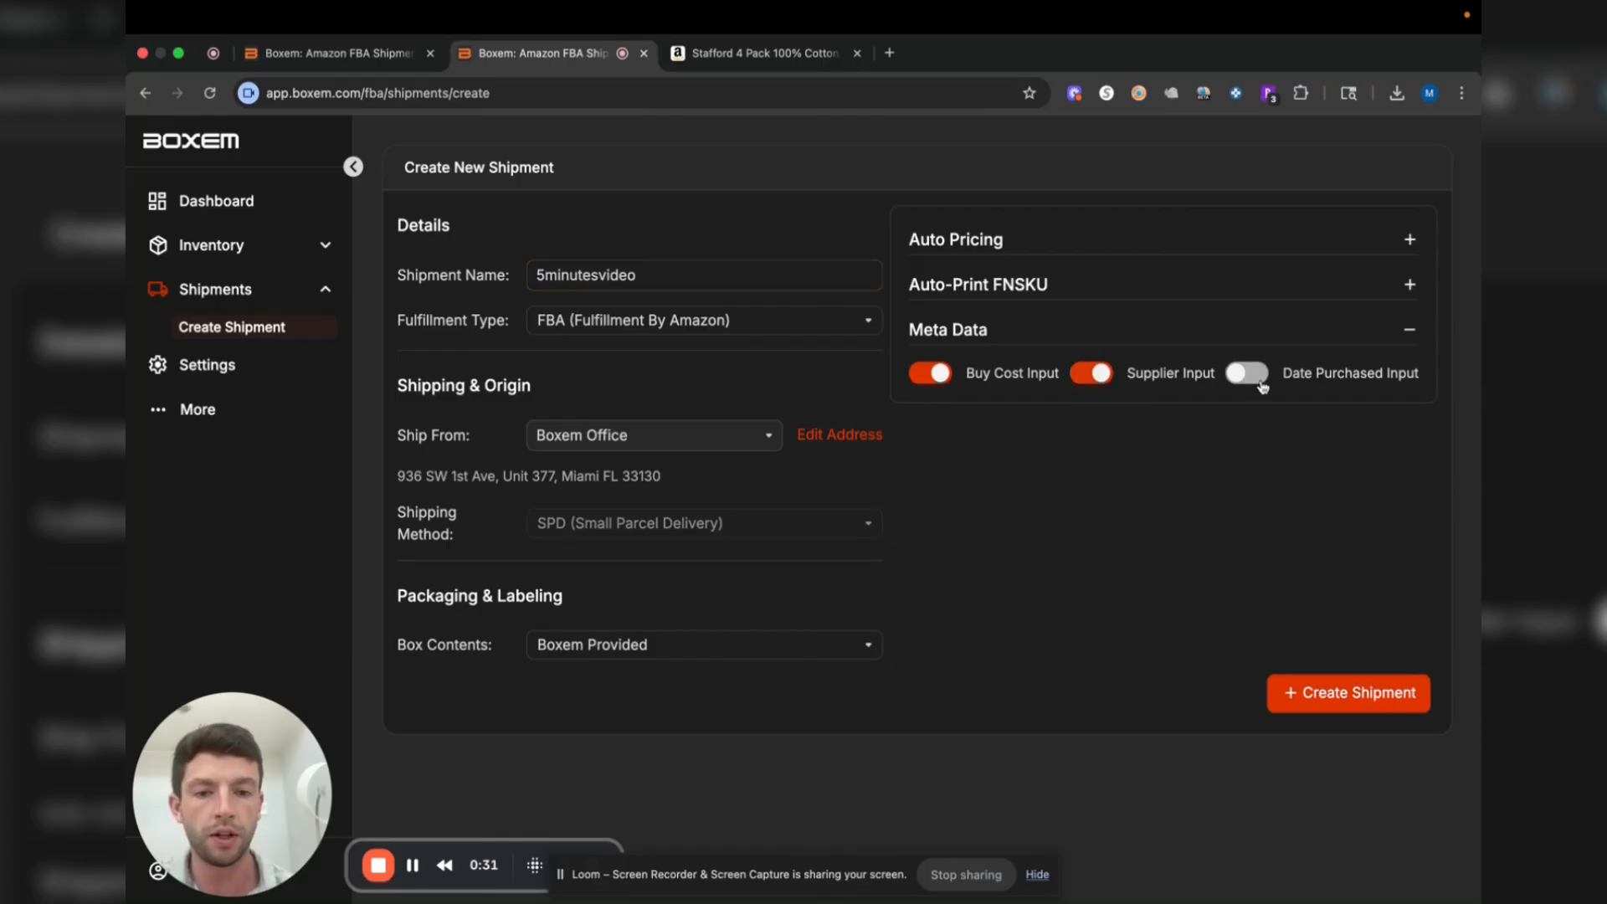
pyautogui.click(1349, 693)
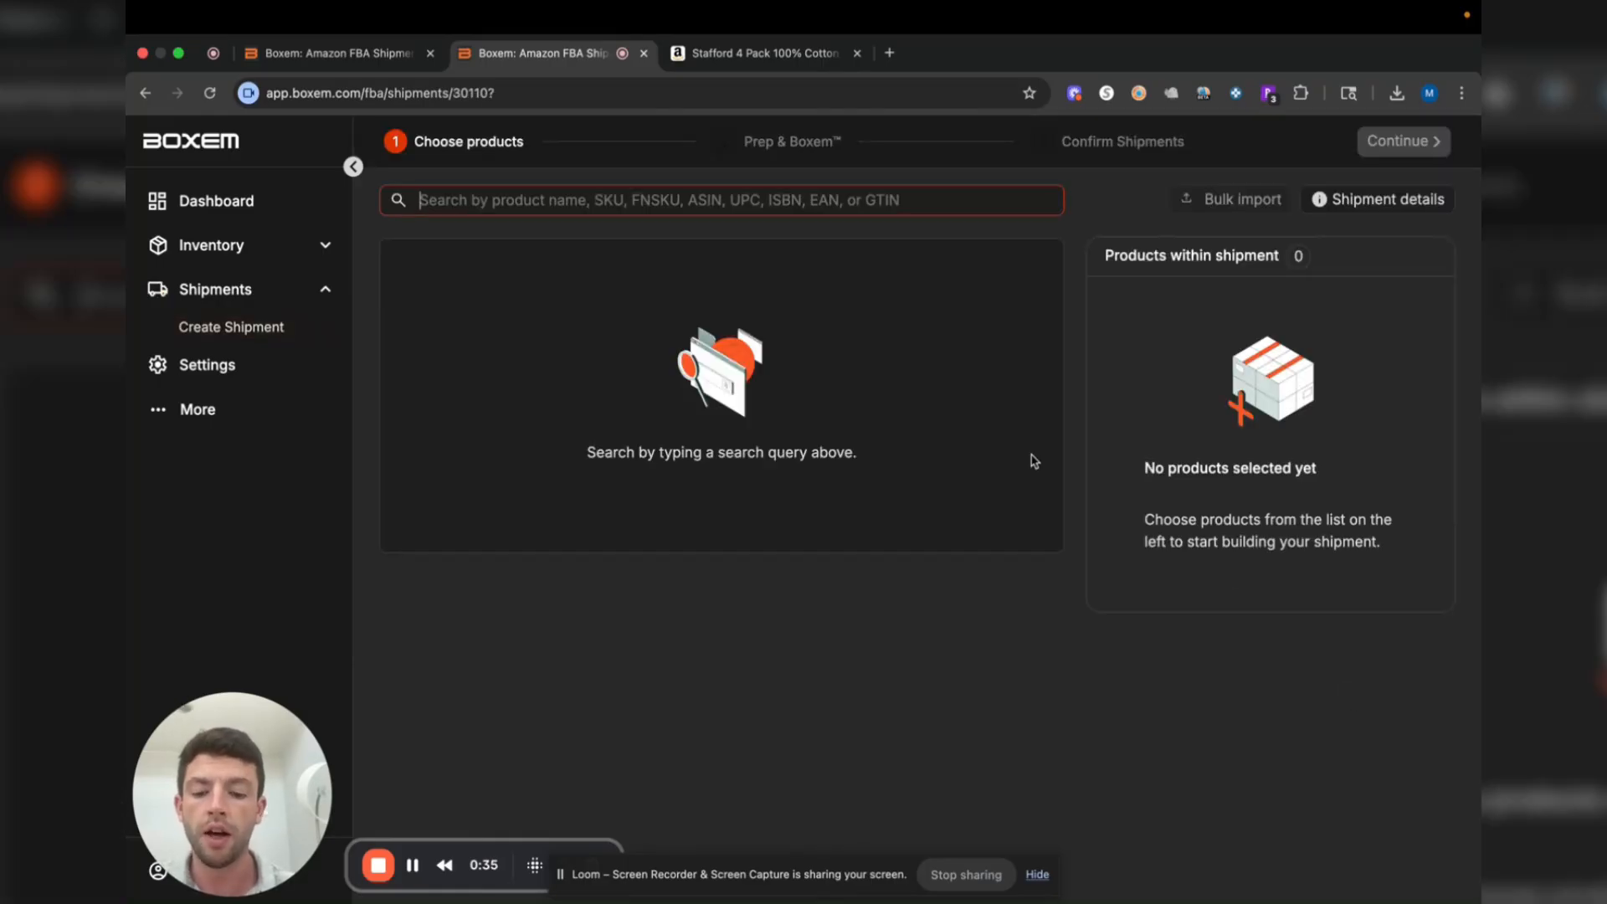
# Search for "stafford" in the new shipment, and replace that search with ASIN B07YN9DDP3
pyautogui.write('stafford')
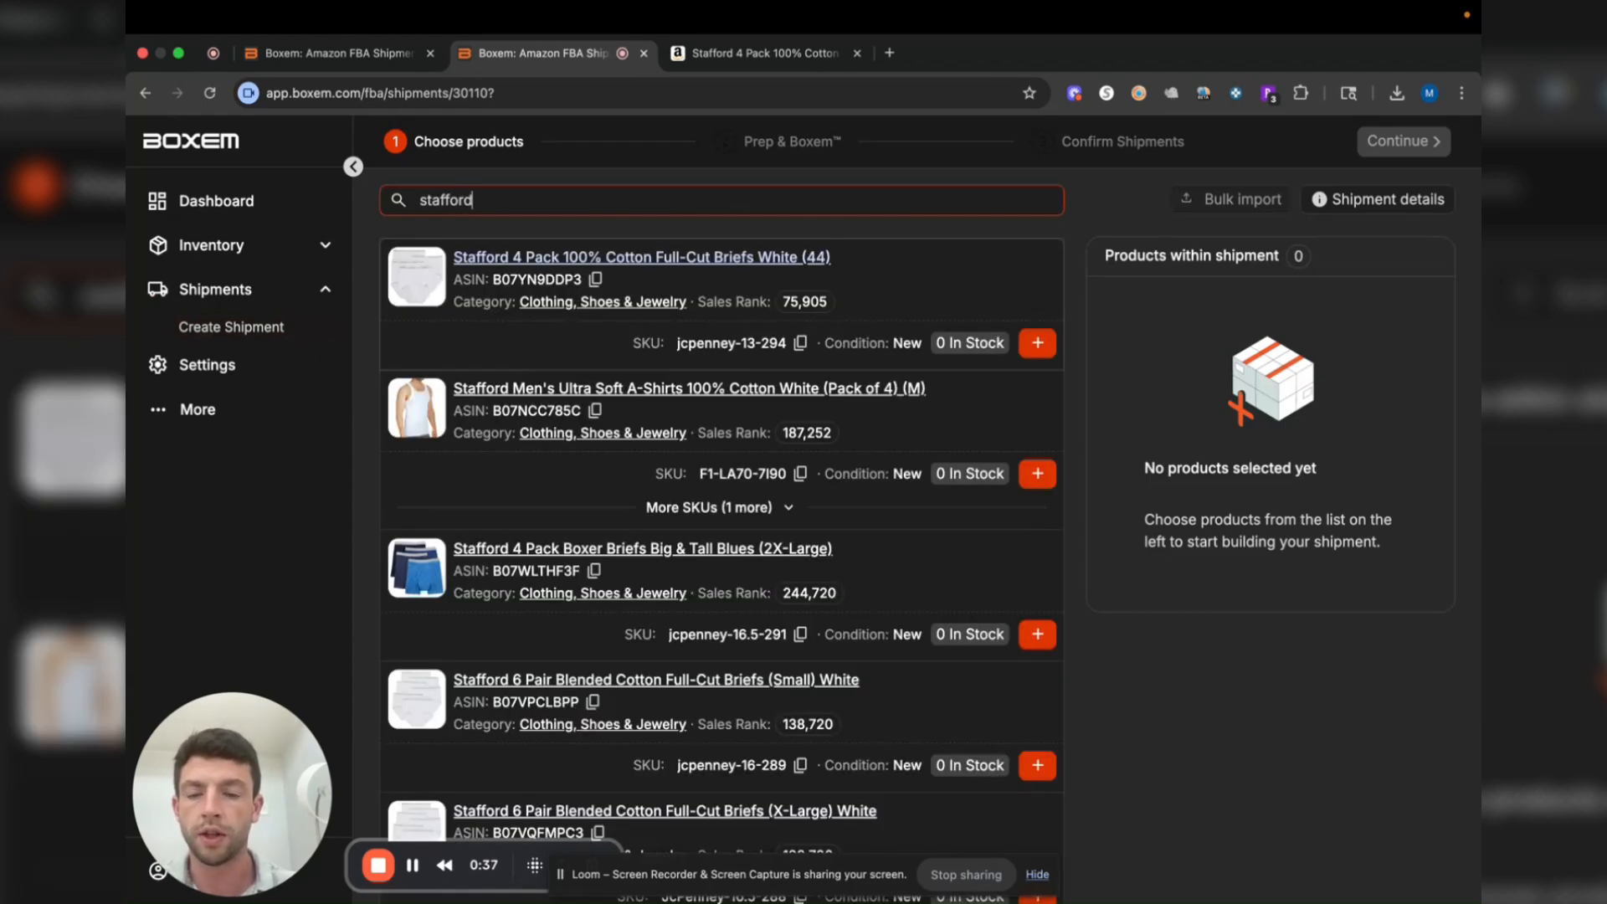
pyautogui.press('BackSpace')
pyautogui.press('BackSpace')
pyautogui.press('BackSpace')
pyautogui.press('BackSpace')
pyautogui.press('BackSpace')
pyautogui.press('BackSpace')
pyautogui.press('BackSpace')
pyautogui.press('BackSpace')
pyautogui.write('B07YN9DDP3')
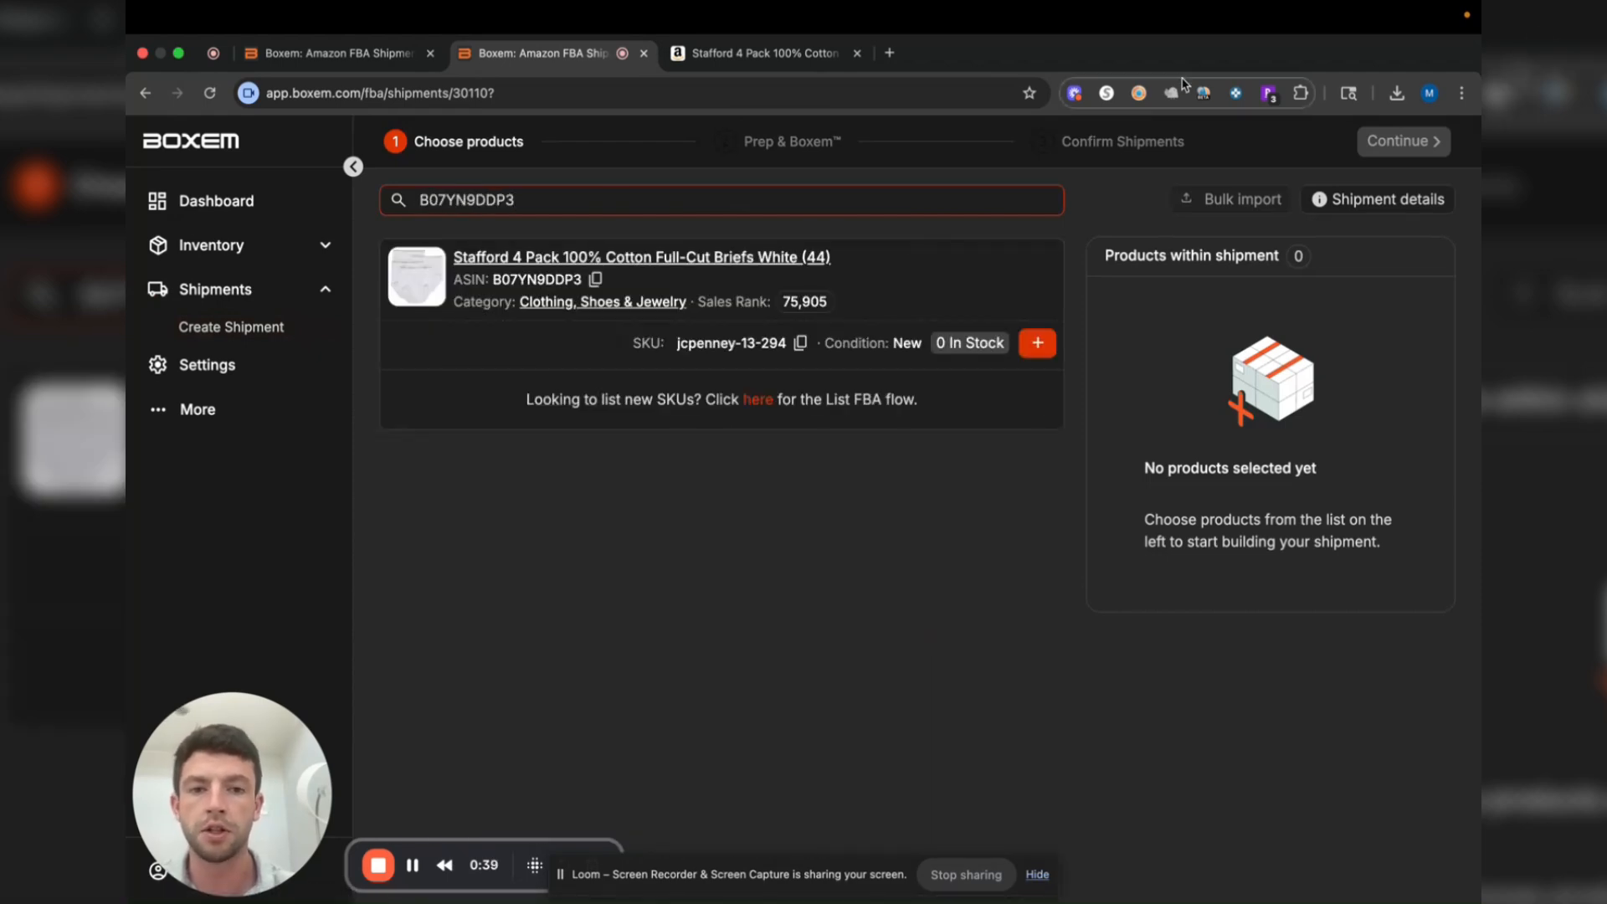
# Add 10 units of the Stafford full-cut briefs to the shipment with Jc Penney as the supplier
pyautogui.click(1037, 343)
pyautogui.click(981, 519)
pyautogui.write('0')
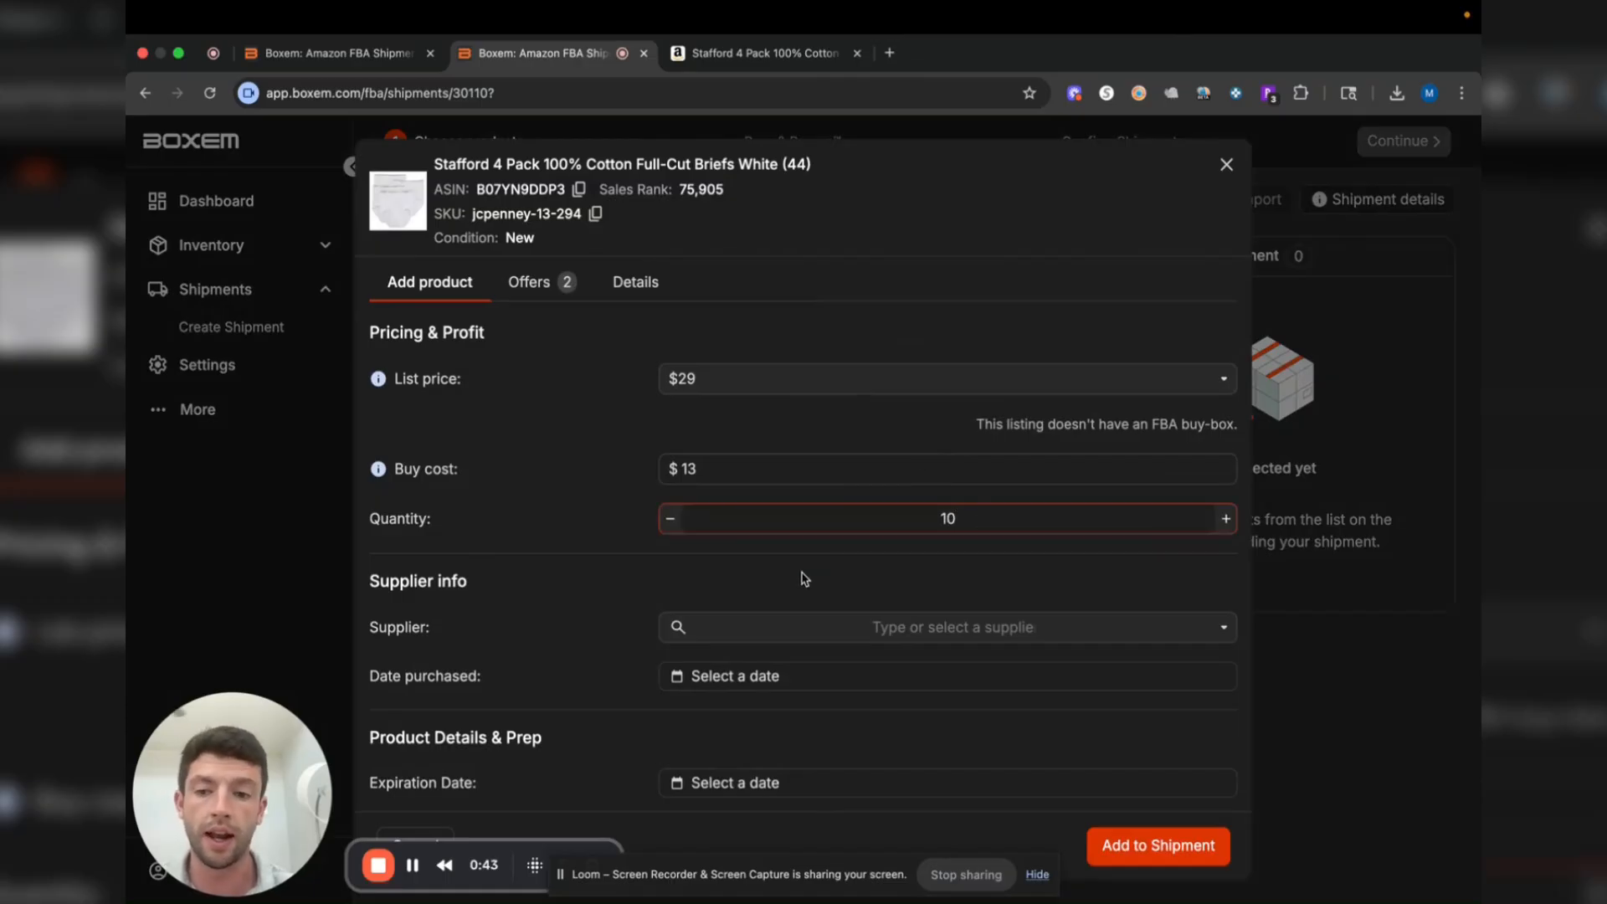
pyautogui.click(962, 626)
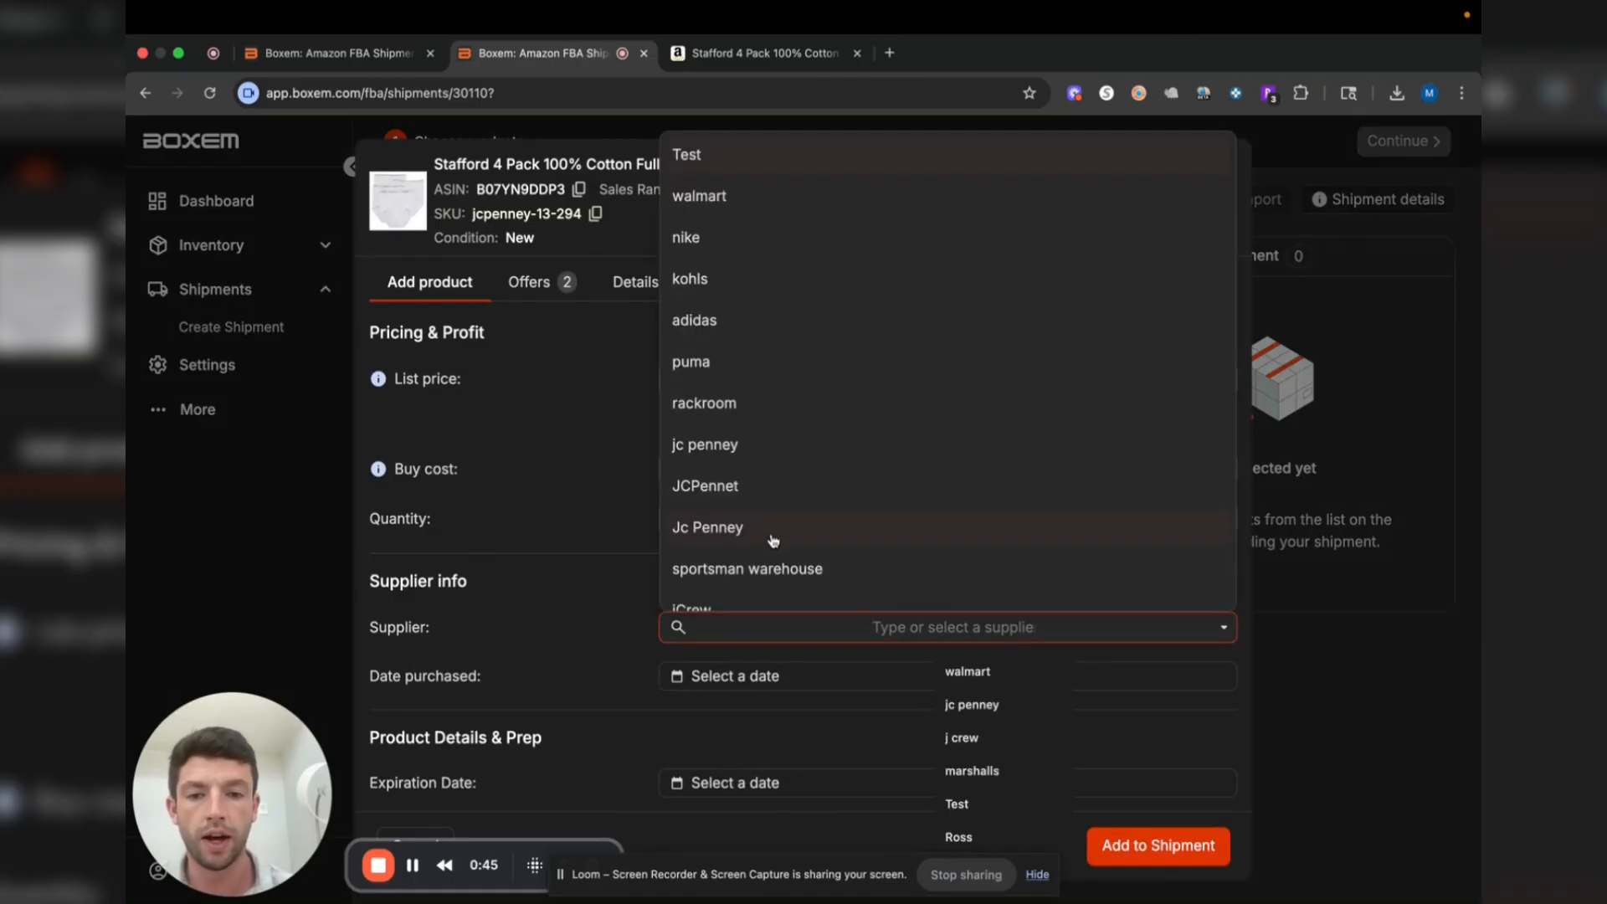
pyautogui.click(728, 520)
pyautogui.click(1168, 845)
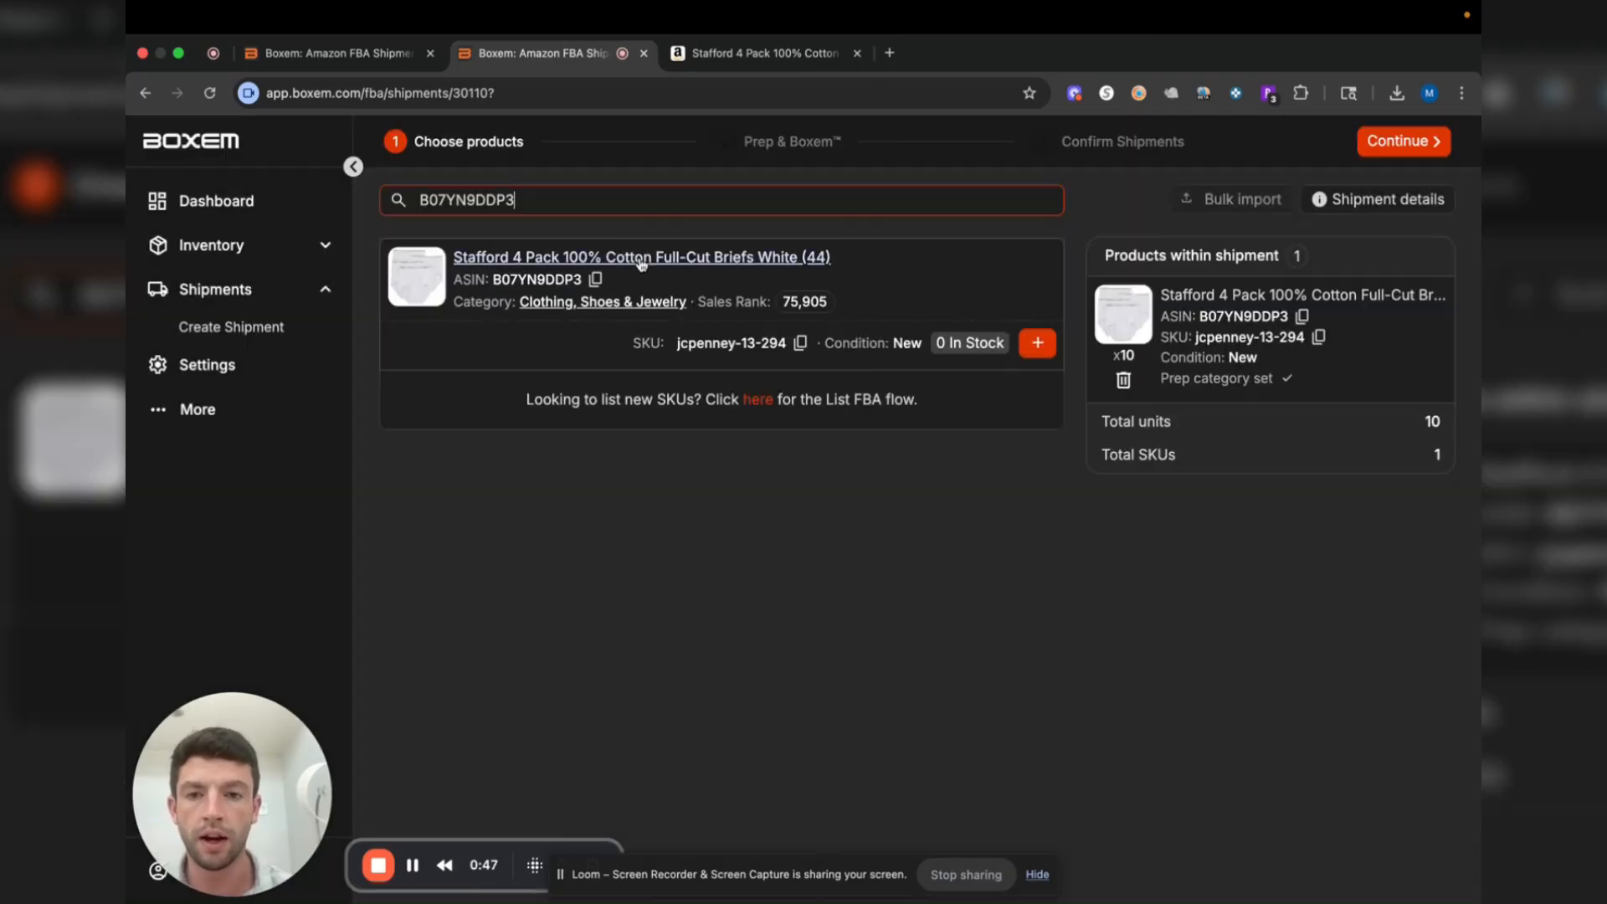
# Search for "stafford" and add 10 units of the Big & Tall Blues (2X-Large) boxer briefs with supplier Jc Penney
pyautogui.moveTo(517, 201); pyautogui.dragTo(406, 201)
pyautogui.write('stafford')
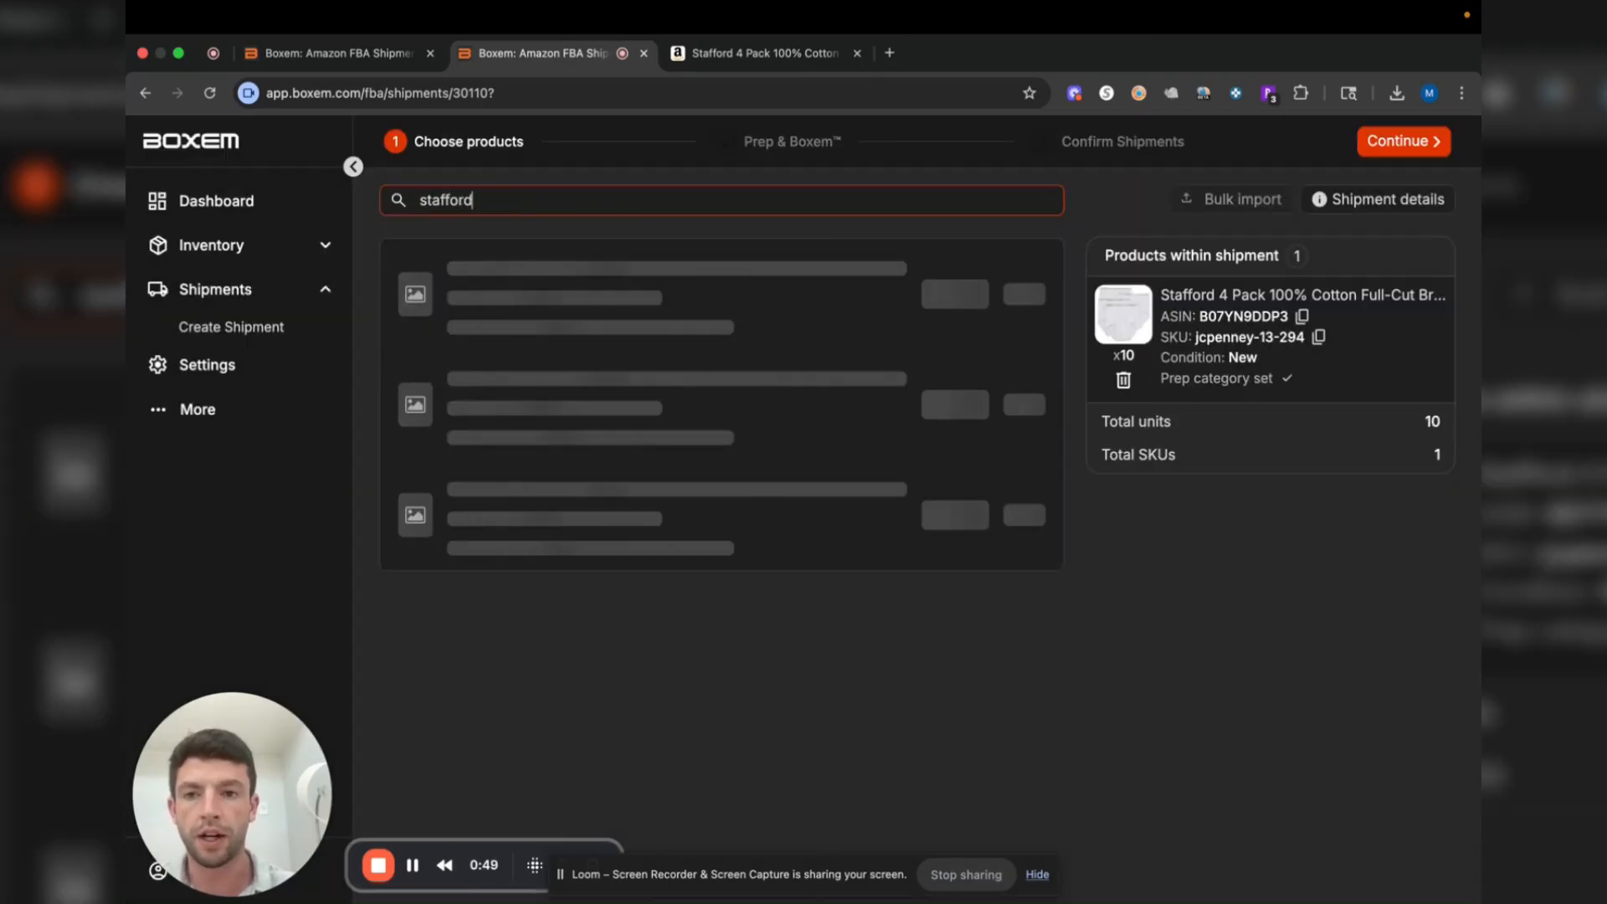
pyautogui.click(1037, 633)
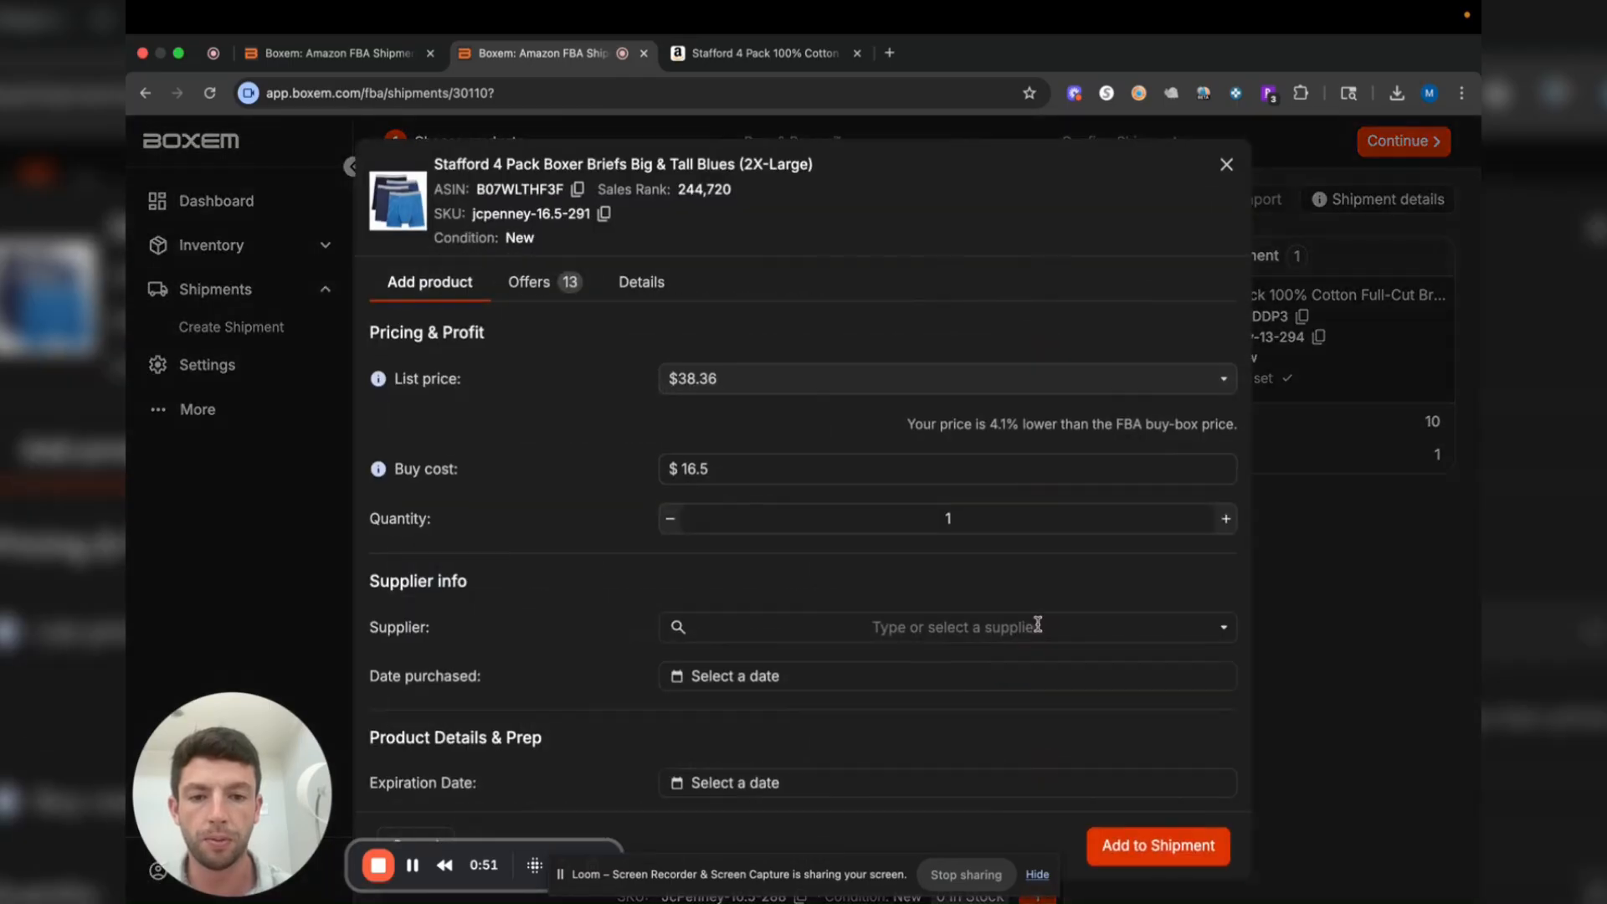
pyautogui.click(988, 523)
pyautogui.write('0')
pyautogui.click(920, 627)
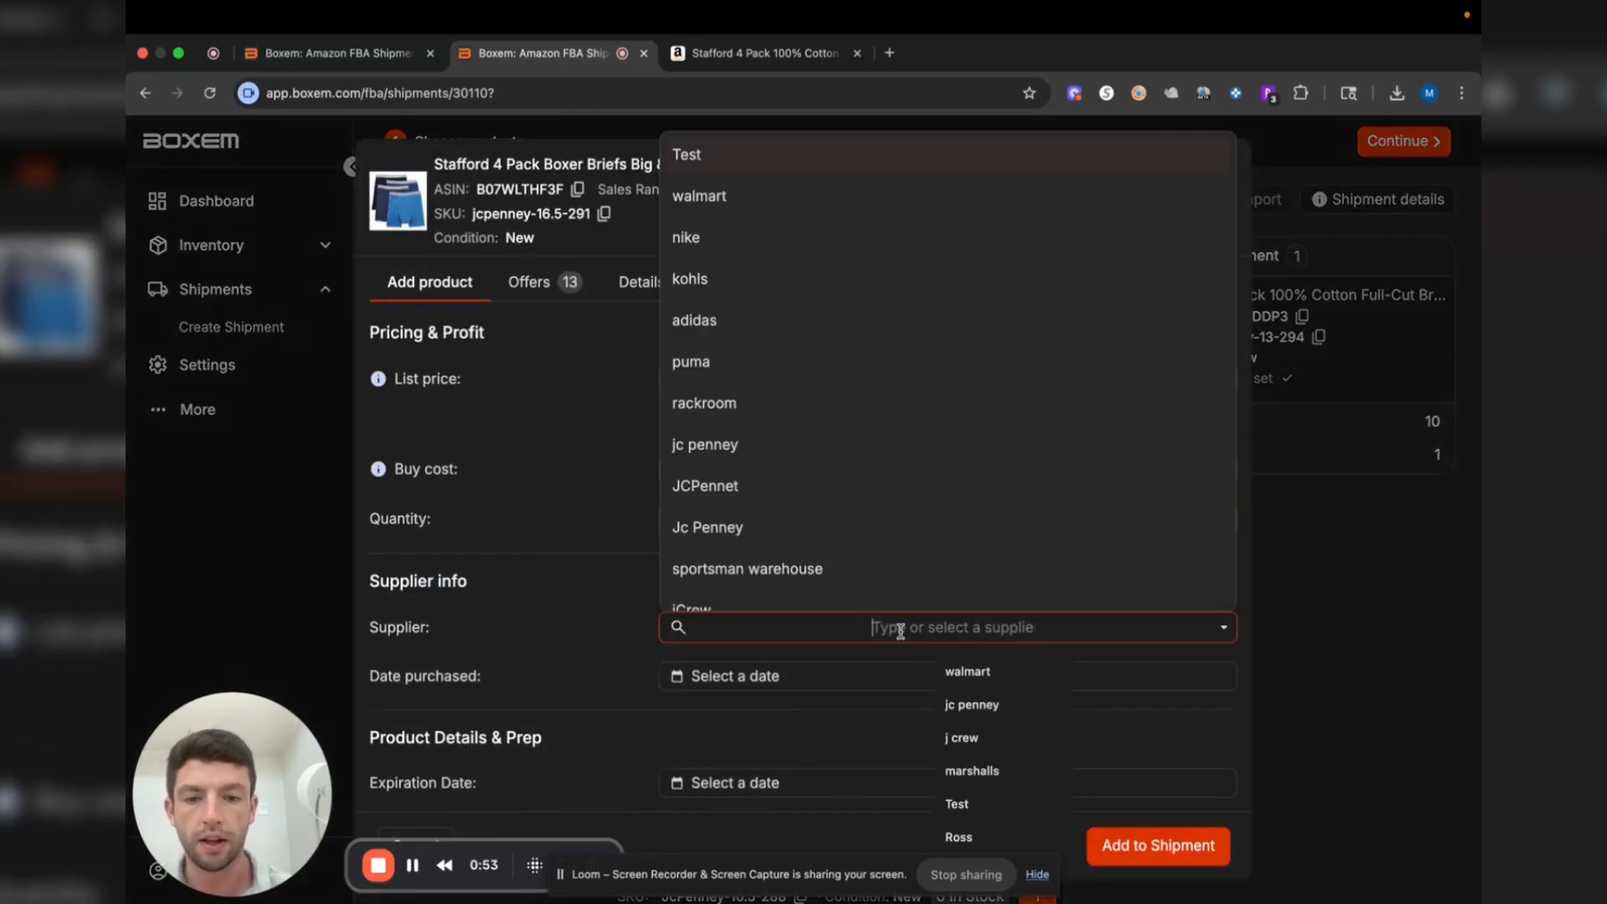
pyautogui.click(768, 531)
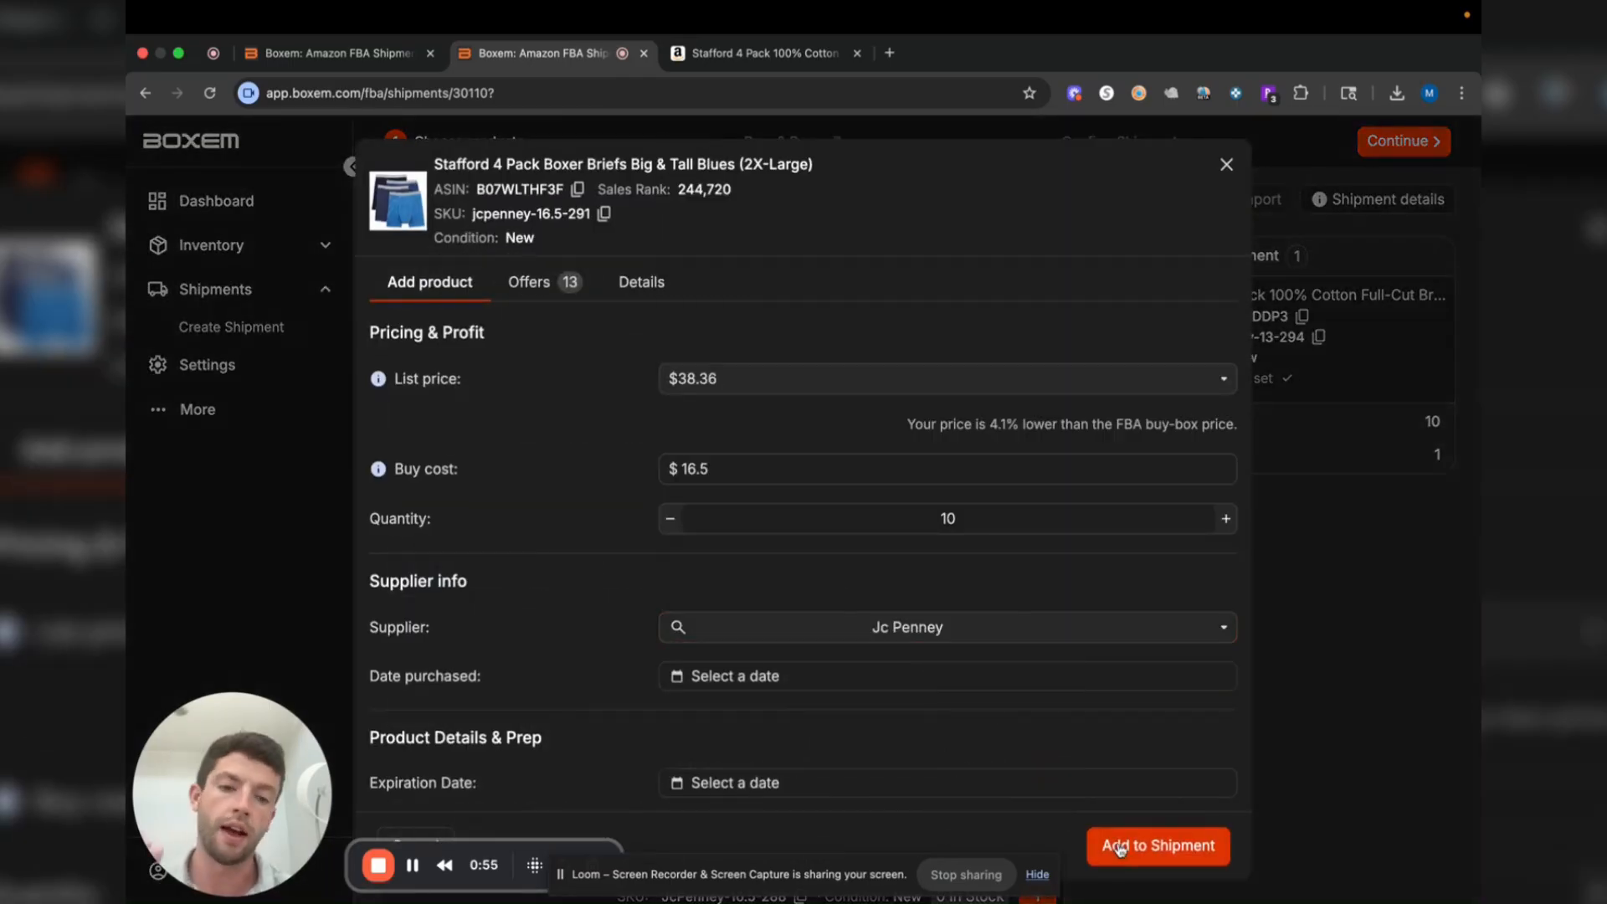
pyautogui.scroll(-3, 877, 659)
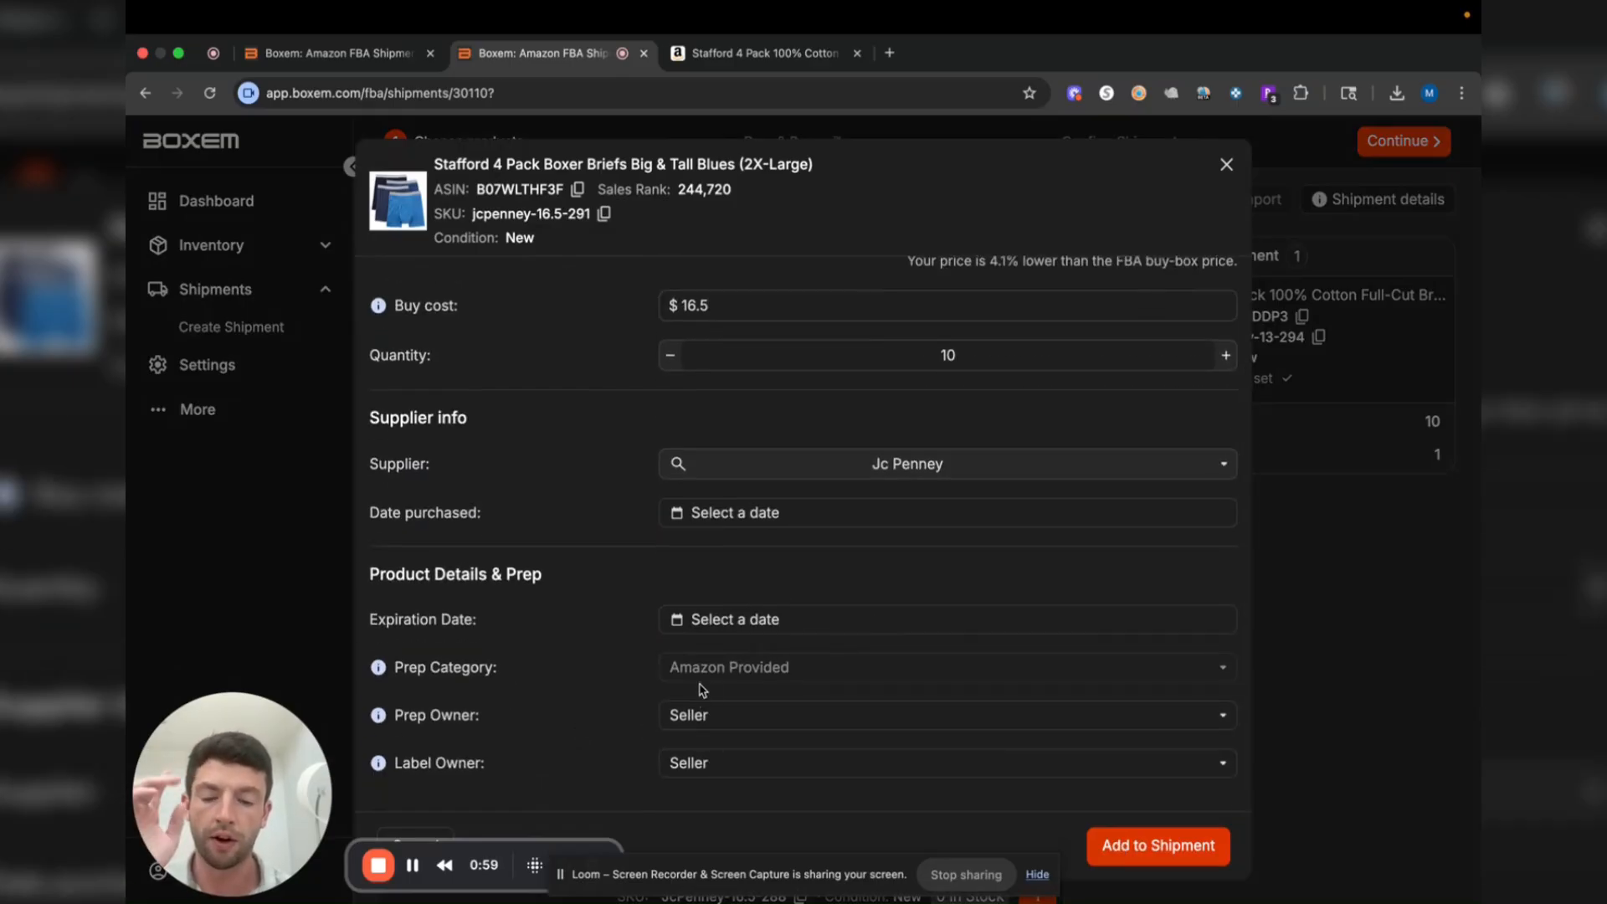
pyautogui.click(1155, 848)
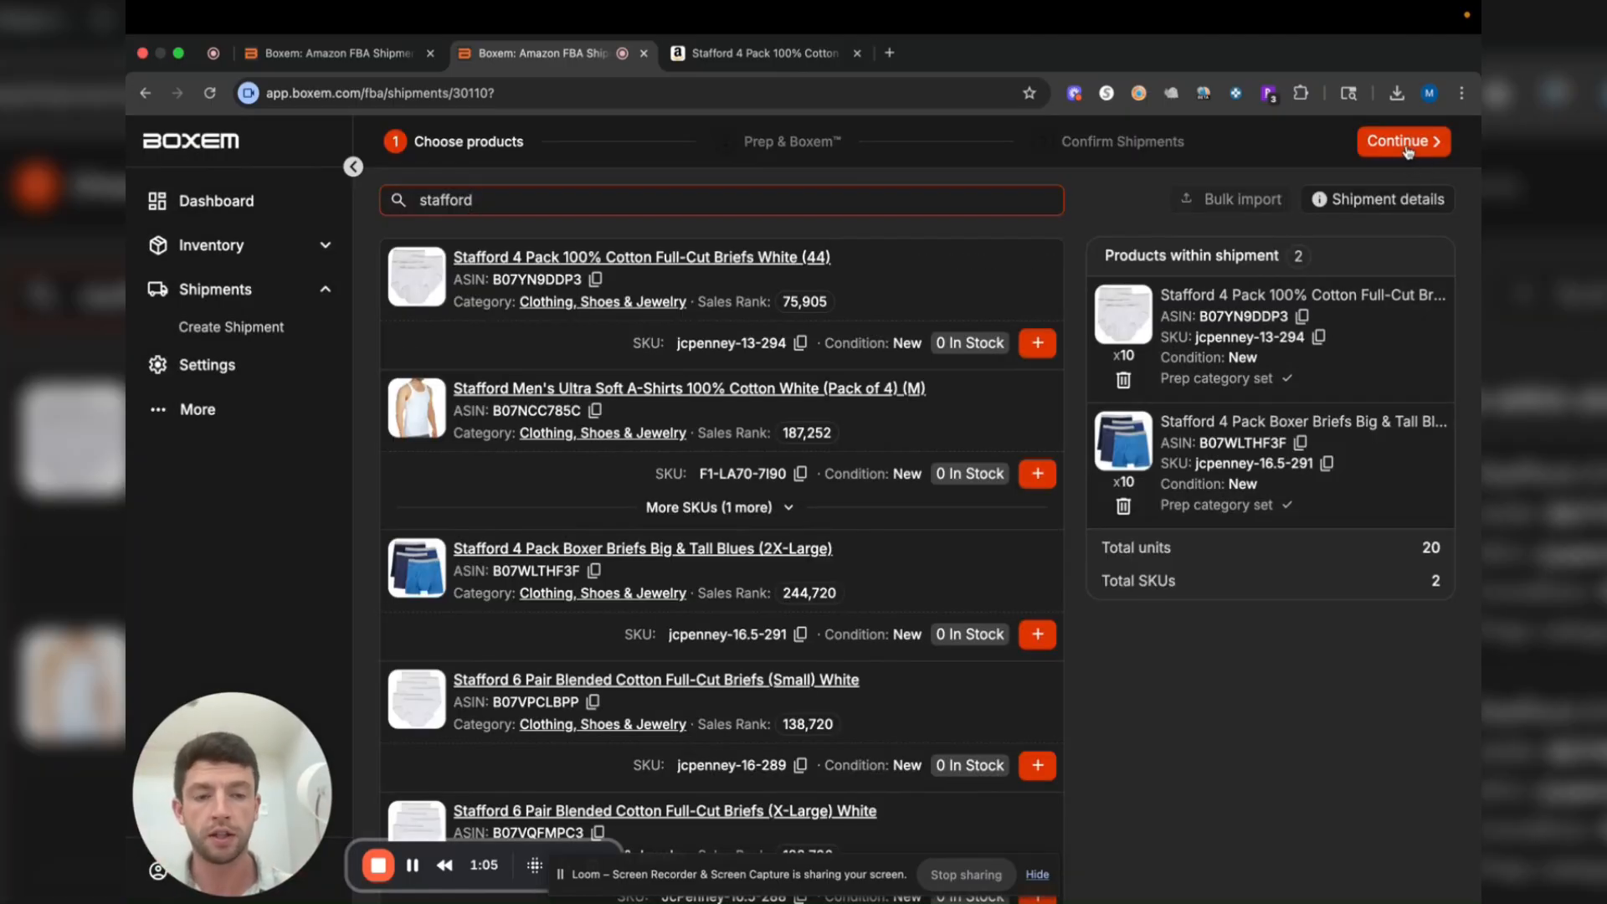
# Finish choosing products and submit the shipment request to Amazon
pyautogui.click(1405, 144)
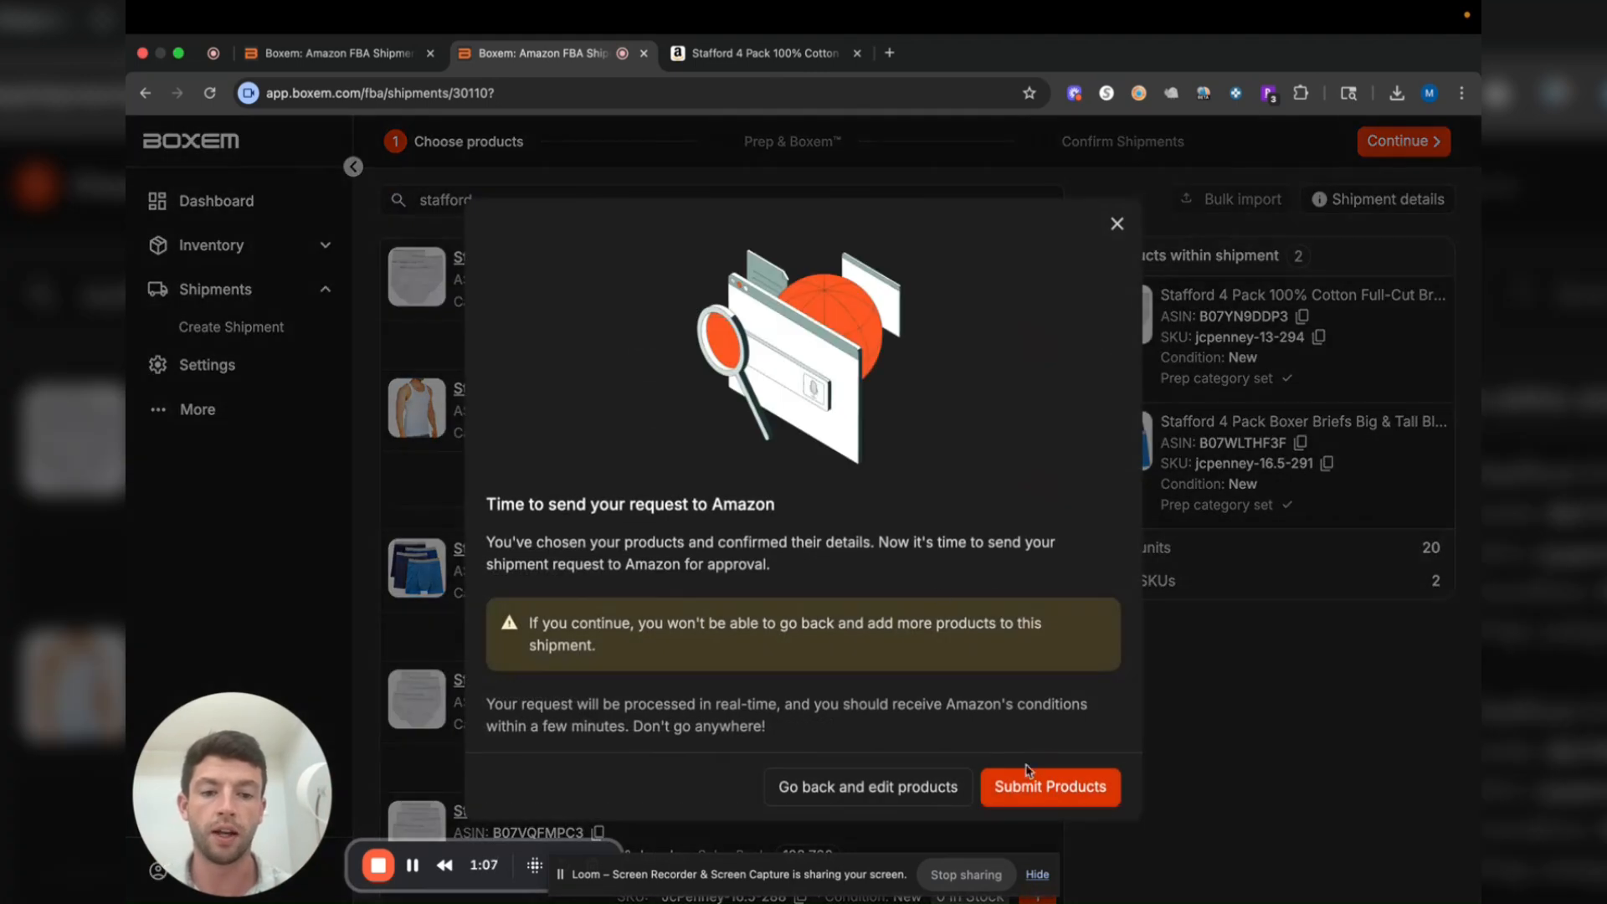
pyautogui.click(1034, 789)
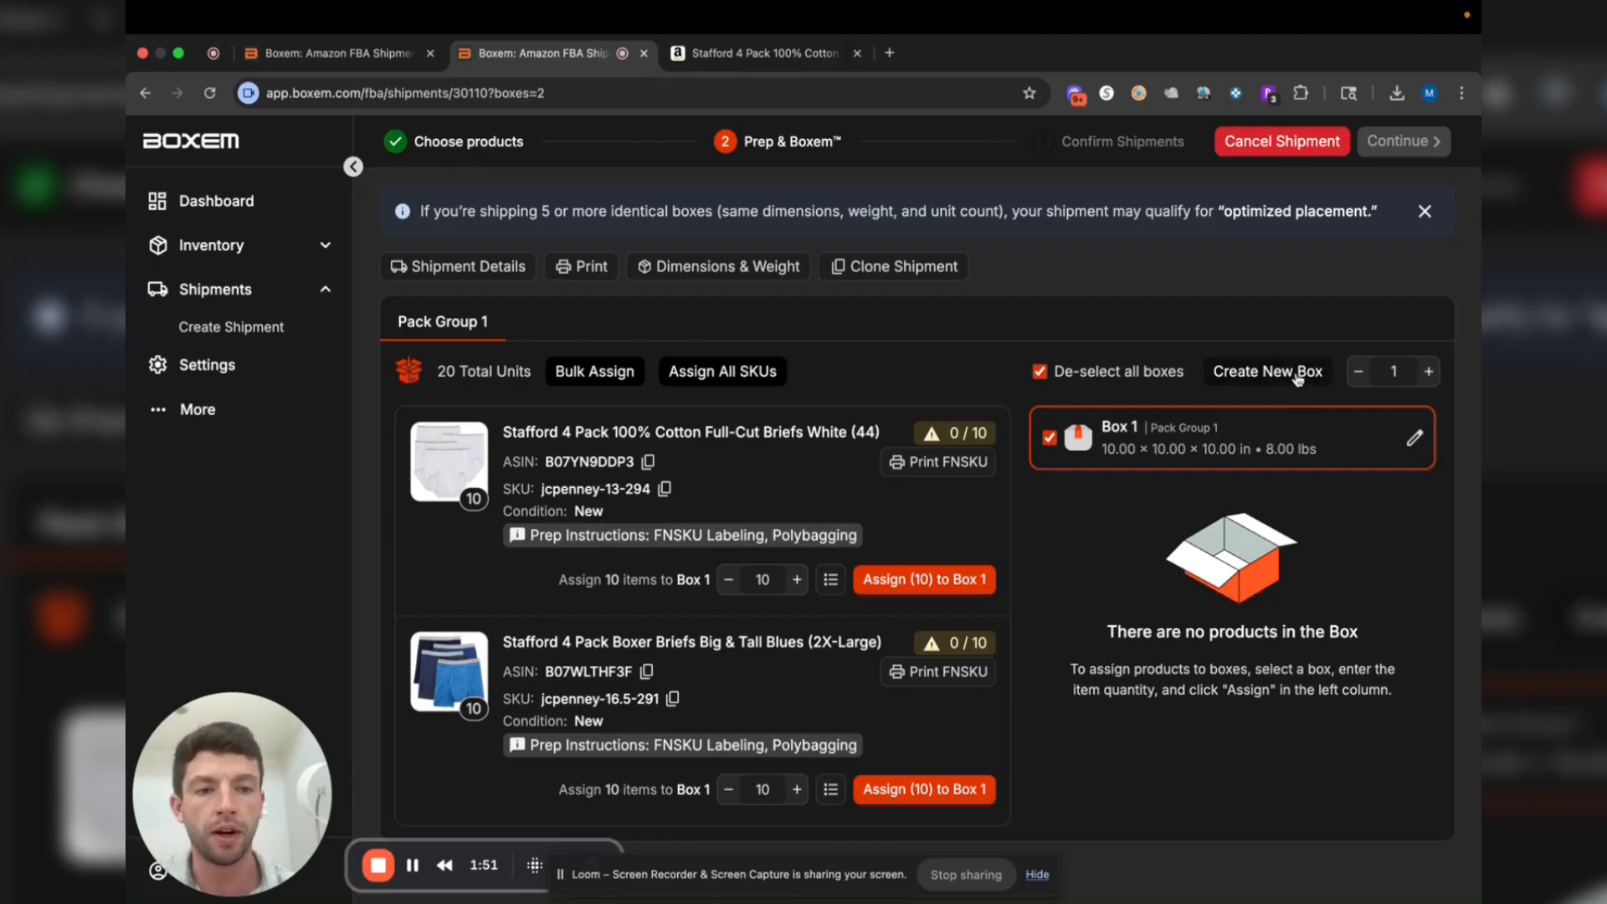
# Create 4 new boxes in Pack Group 1
pyautogui.click(1428, 371)
pyautogui.click(1429, 371)
pyautogui.click(1429, 372)
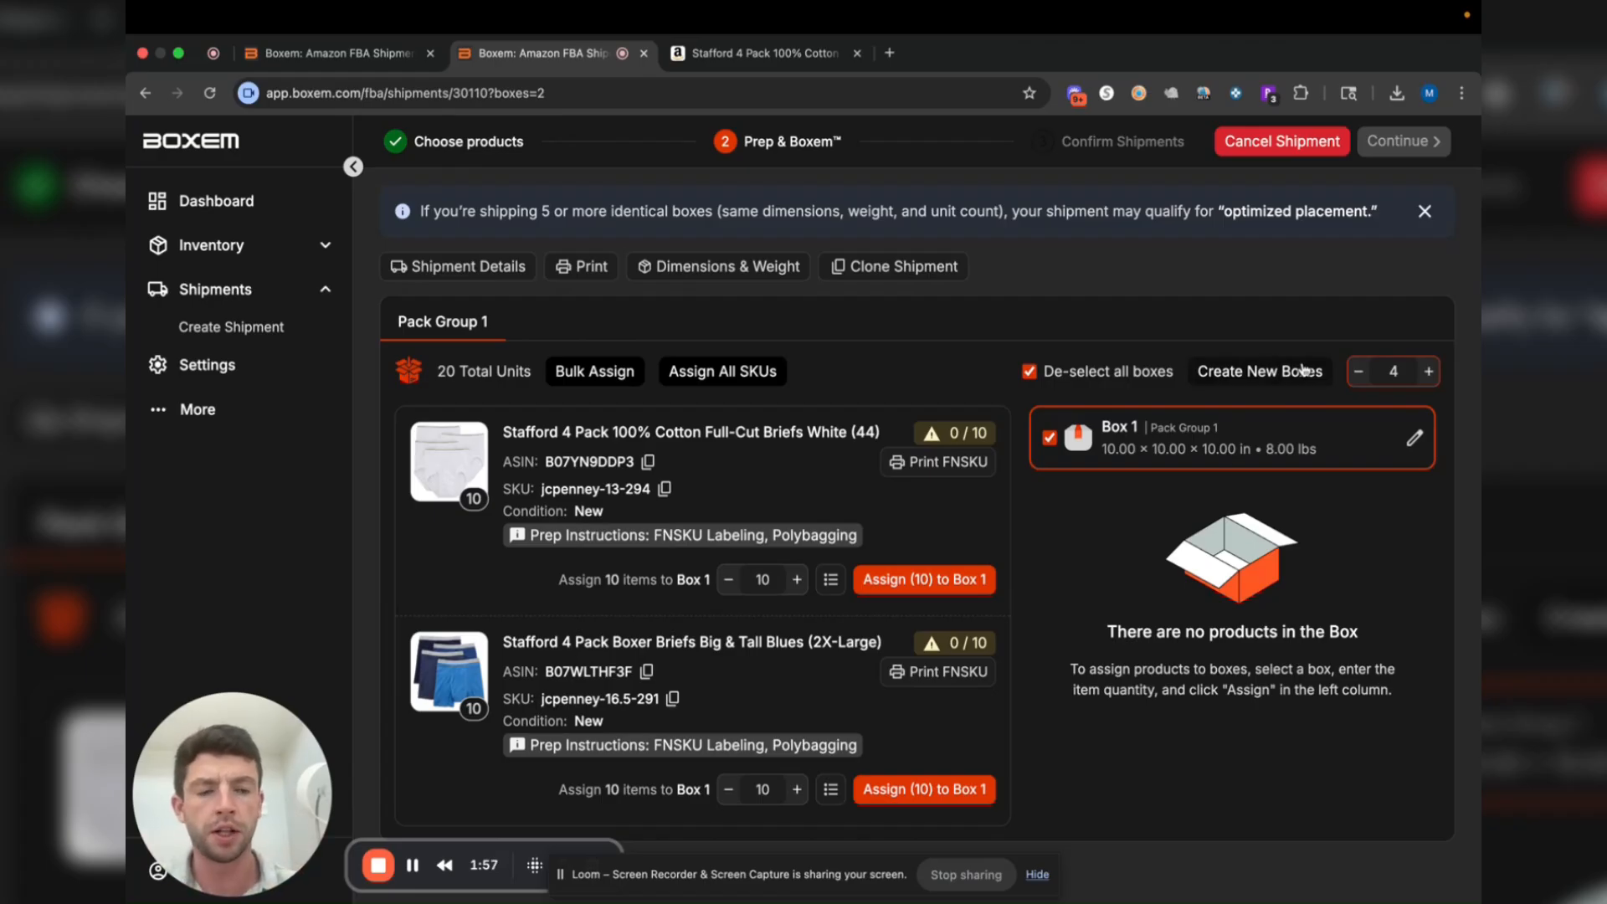
pyautogui.click(1303, 369)
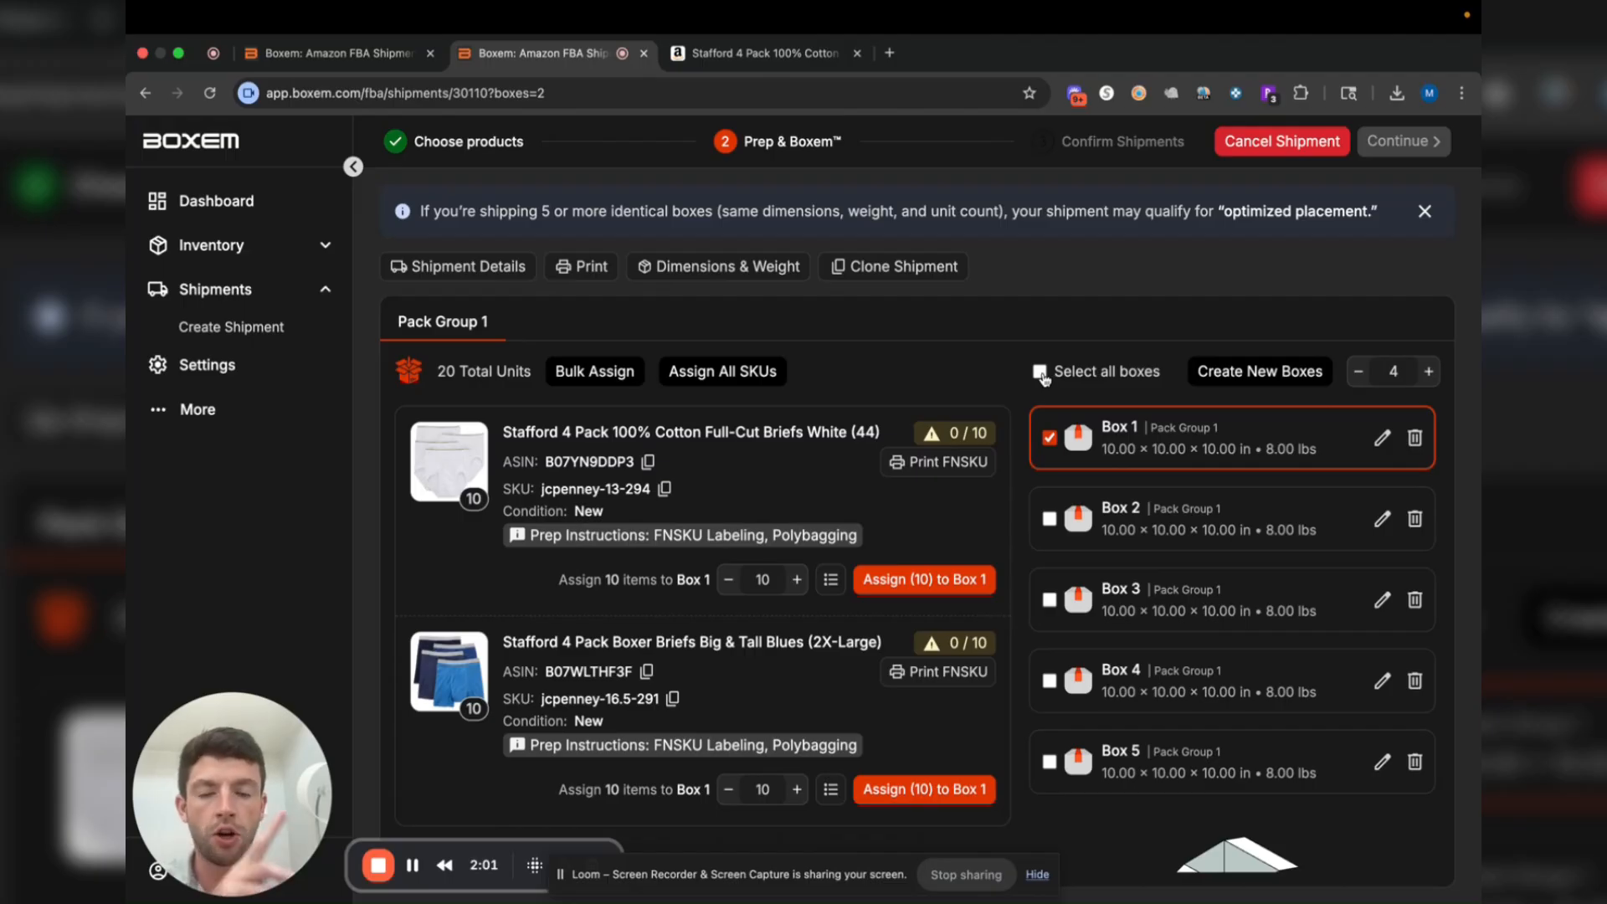
# Select all five boxes and assign 10 units of each Stafford SKU across Box 1 to Box 5
pyautogui.click(1039, 371)
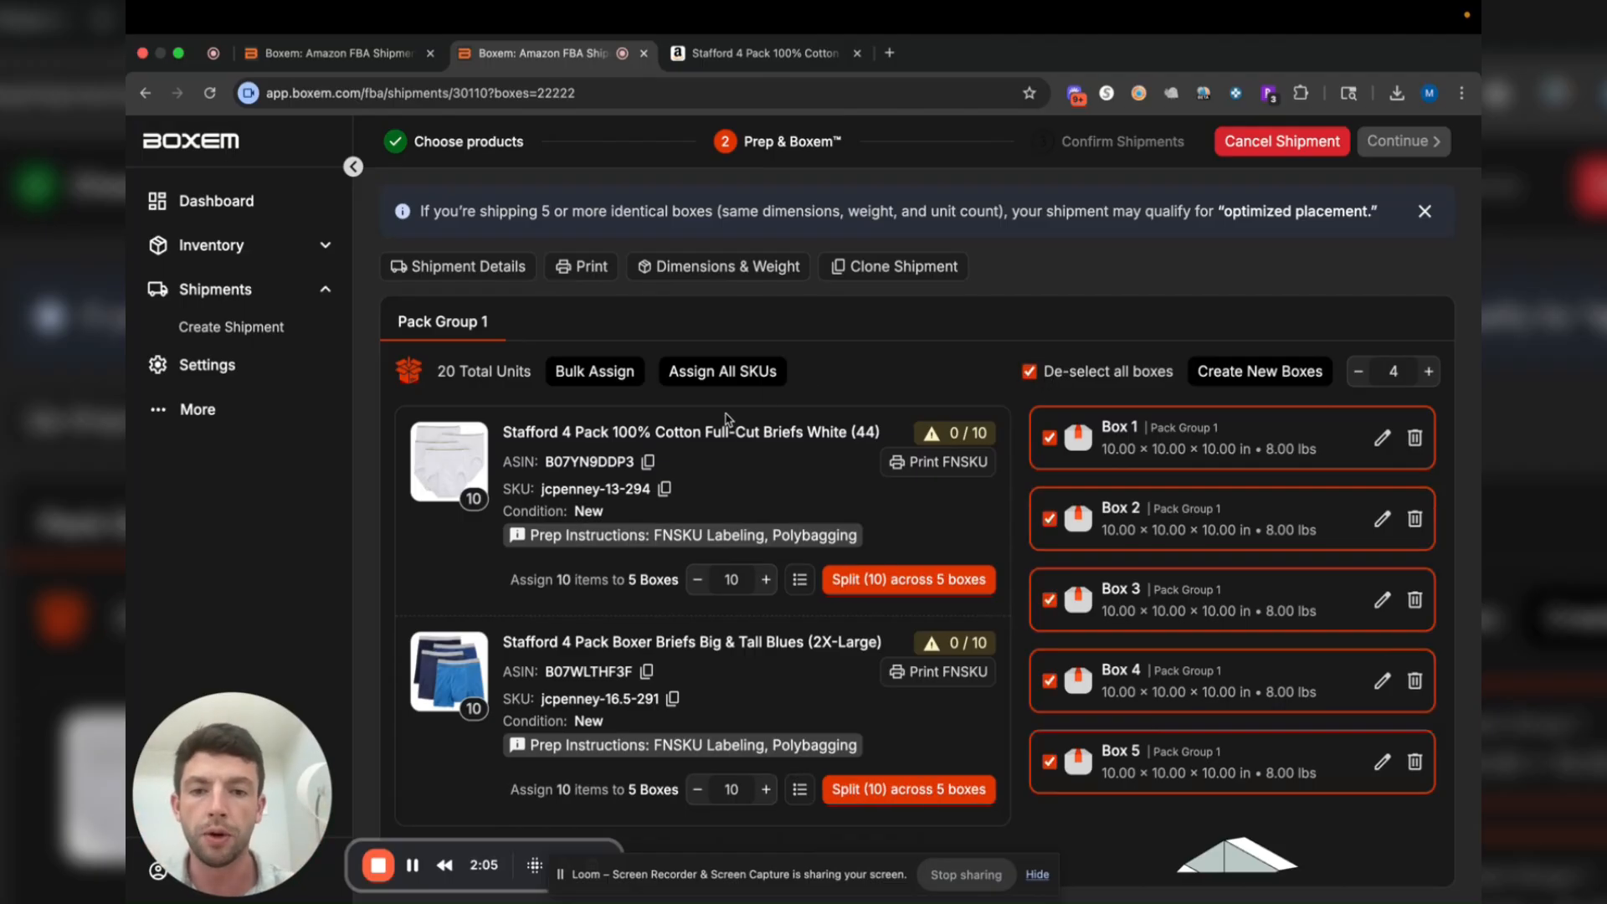
pyautogui.click(751, 378)
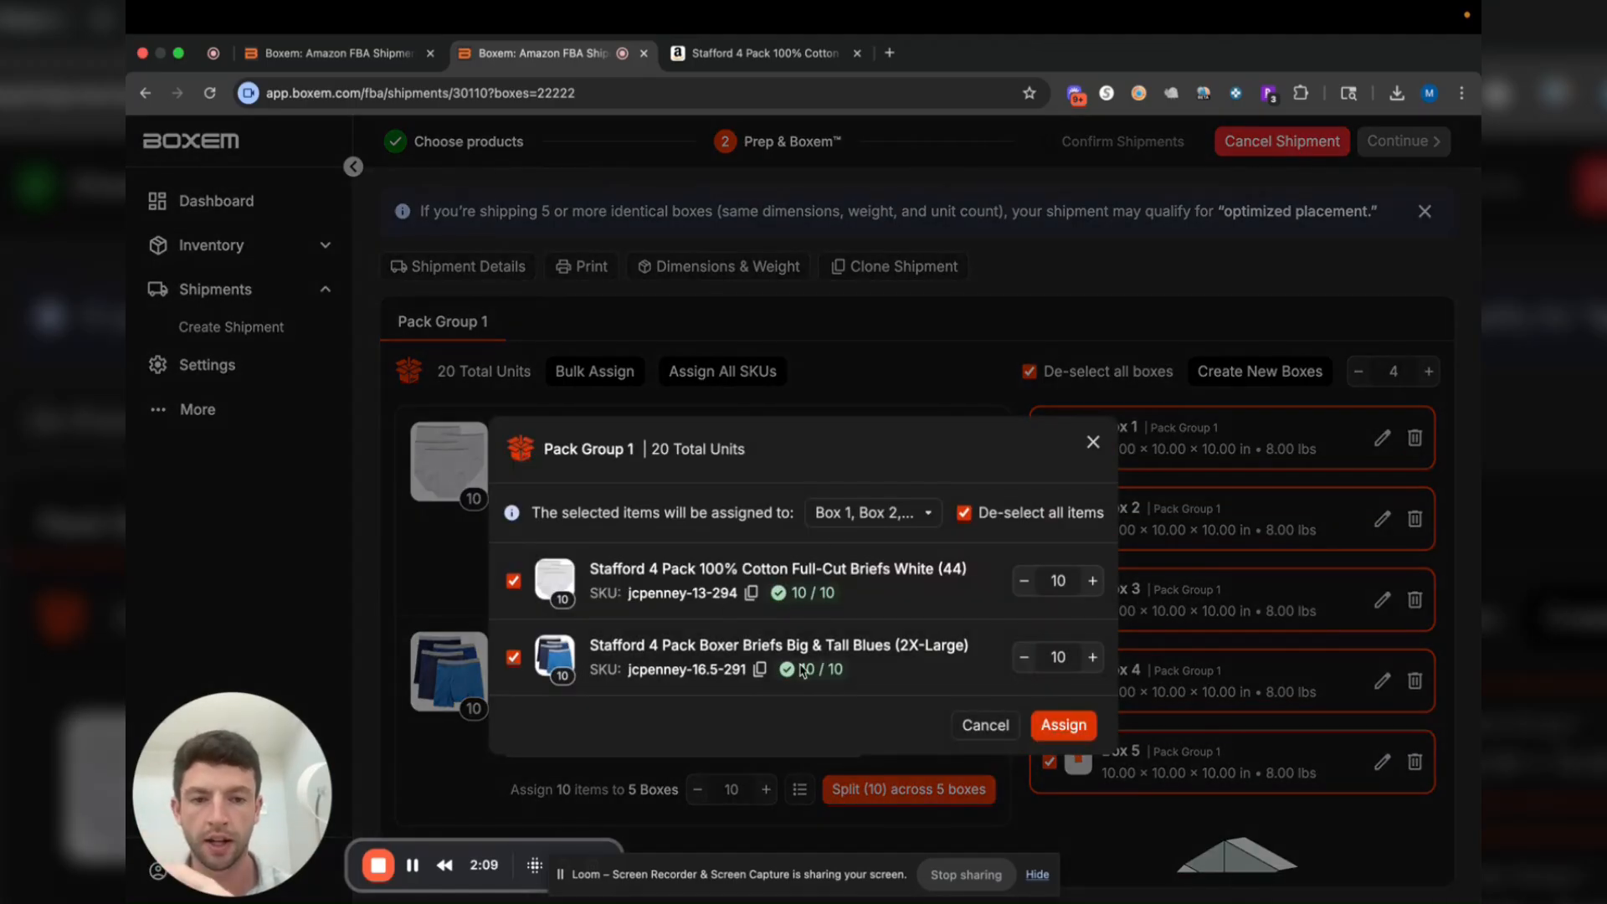
pyautogui.click(916, 523)
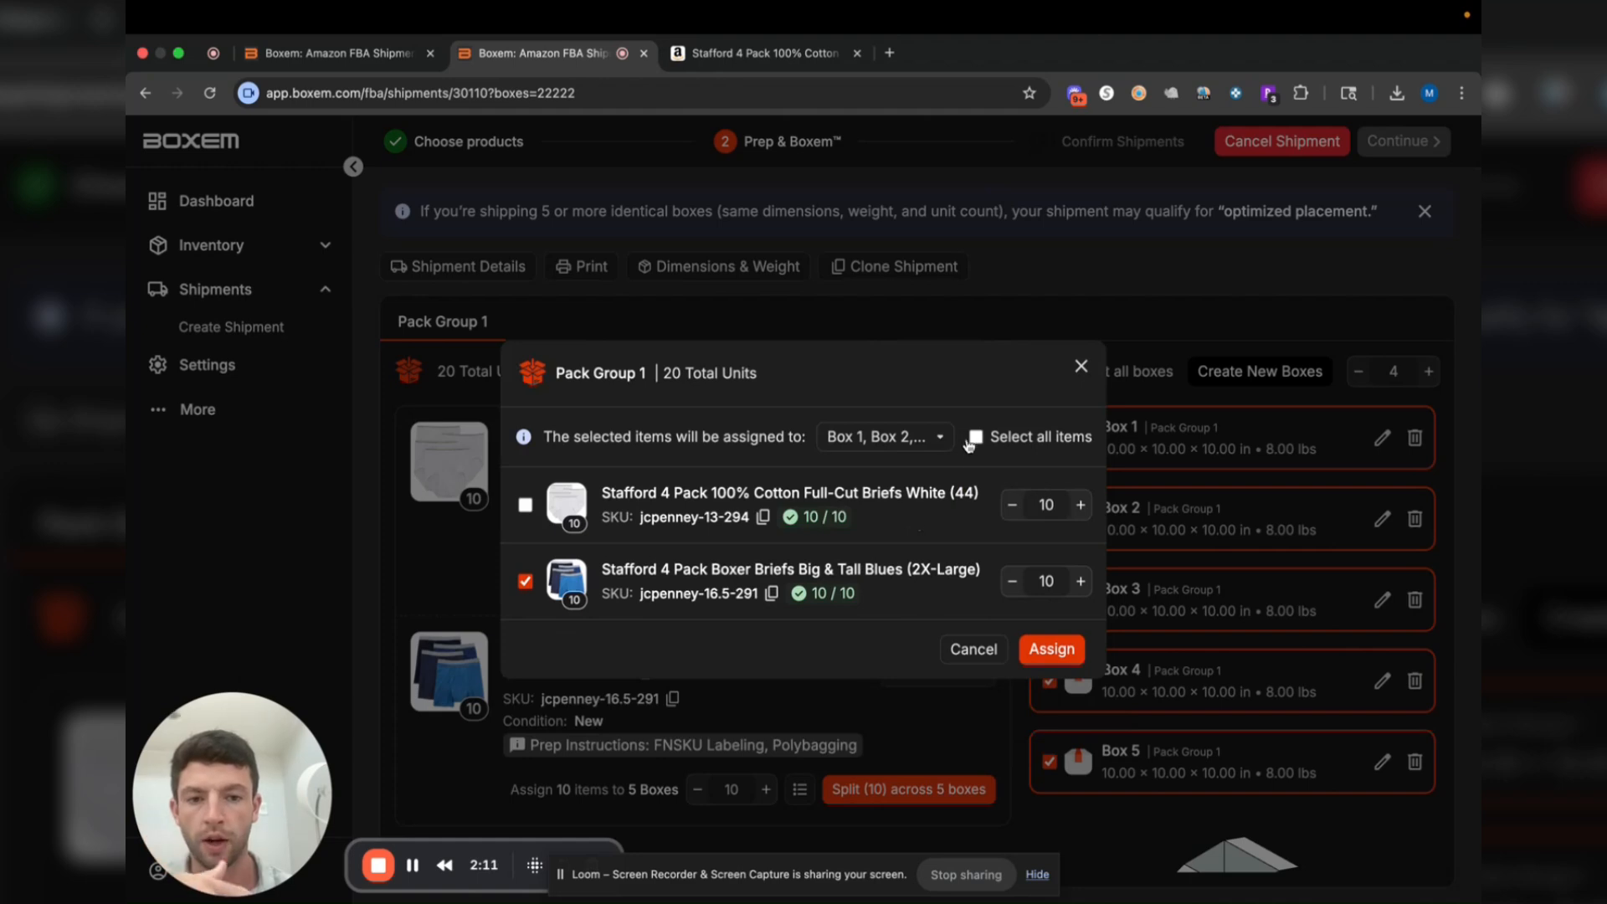
pyautogui.click(975, 439)
pyautogui.click(935, 440)
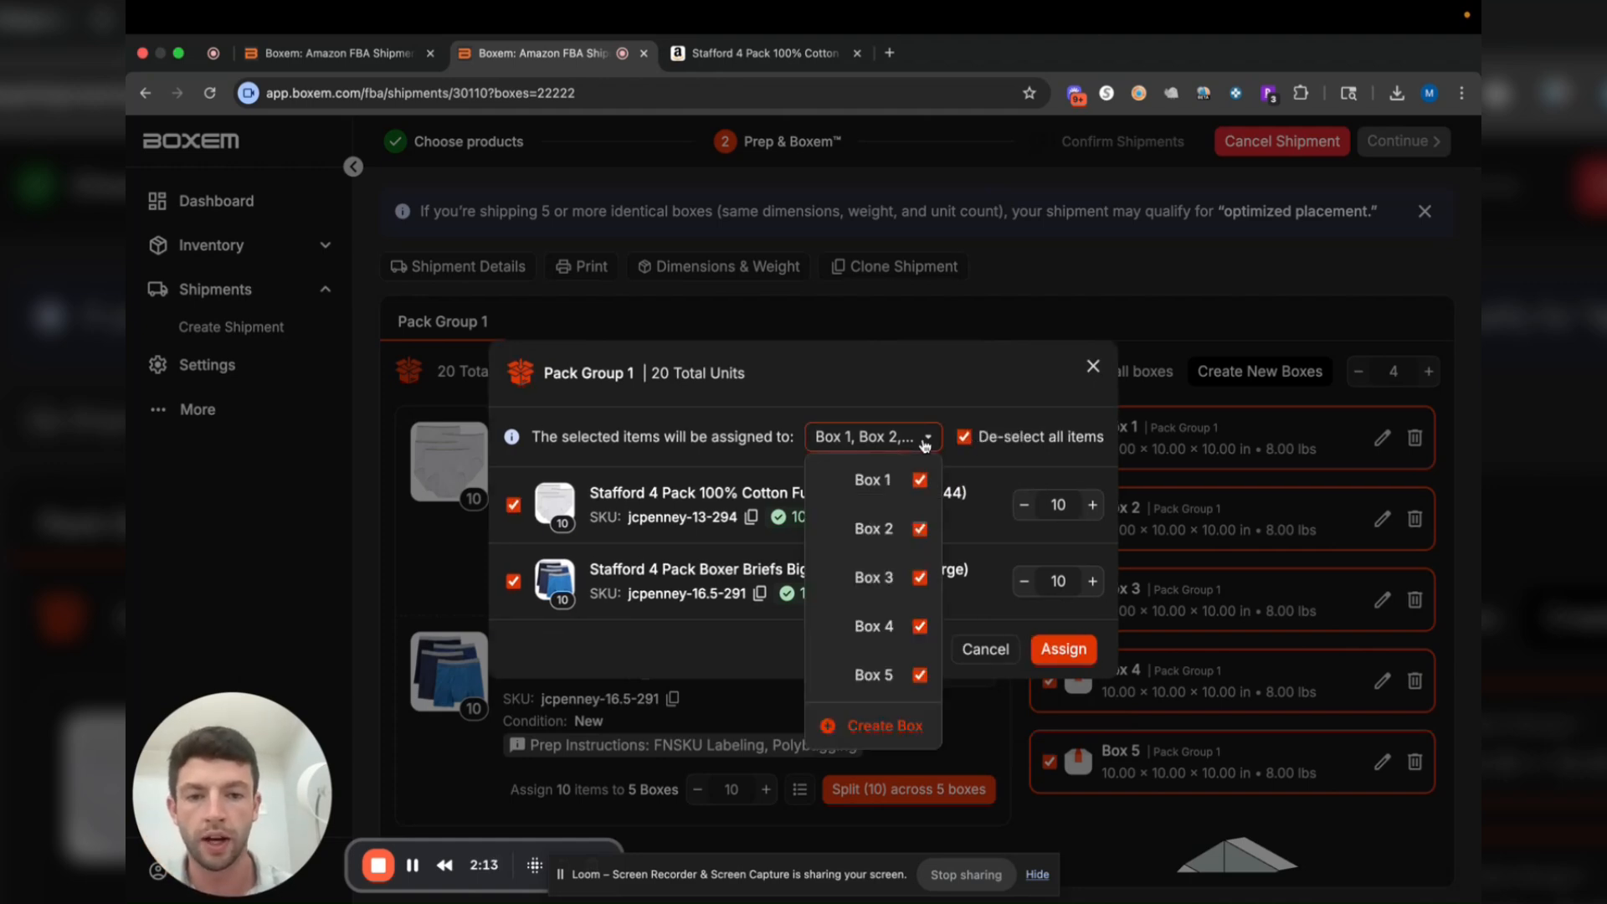
pyautogui.click(944, 410)
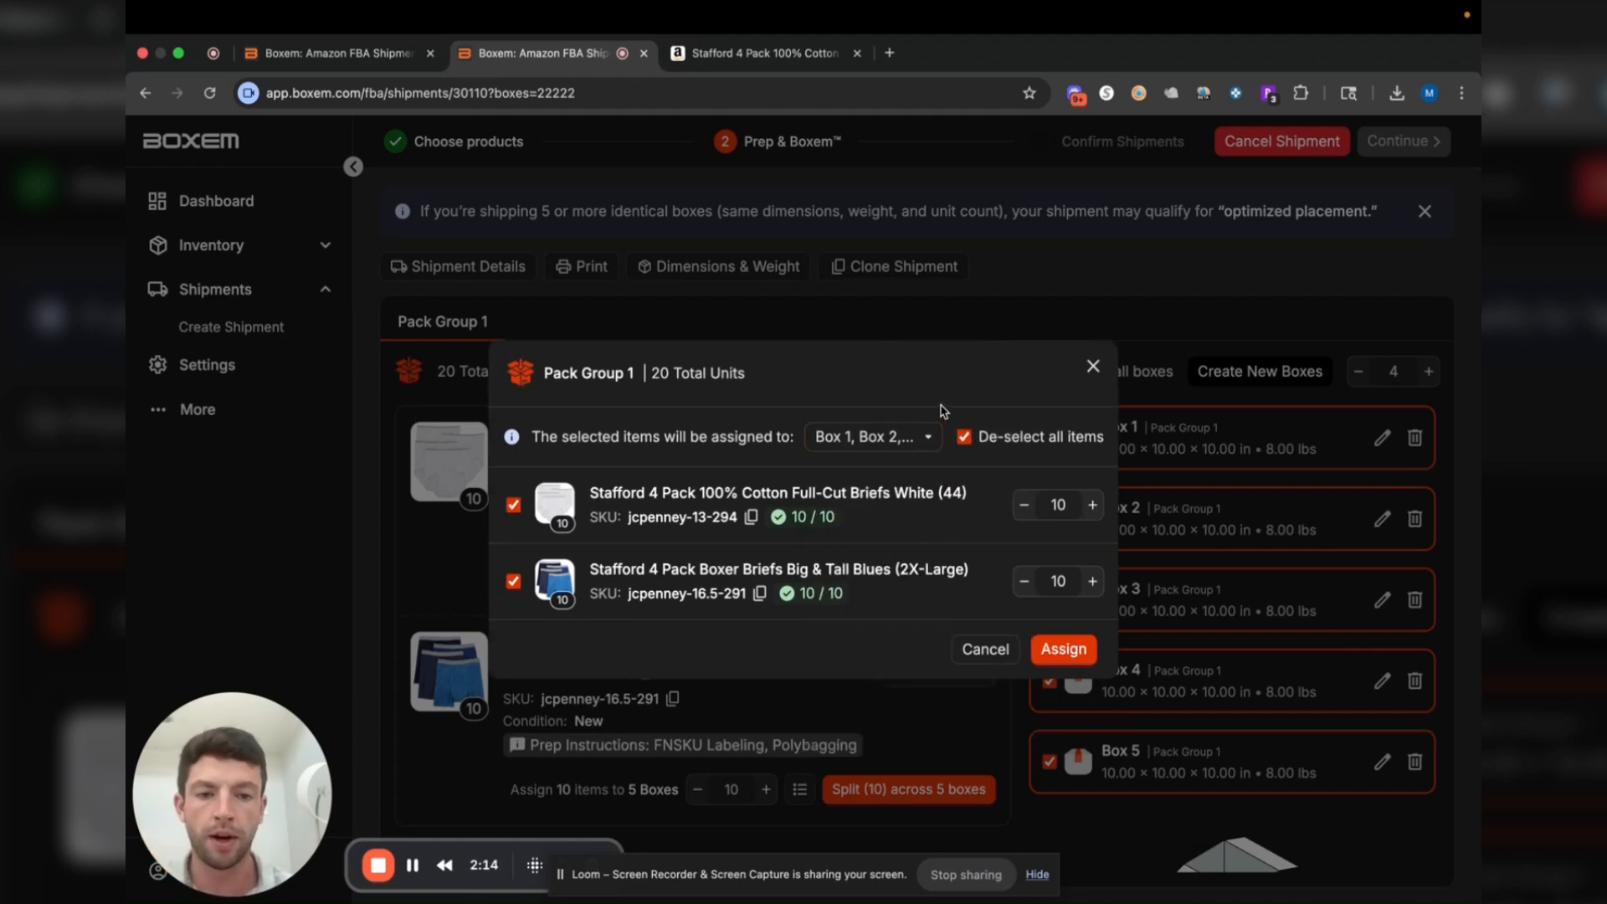
pyautogui.click(1070, 652)
pyautogui.scroll(-3, 1329, 599)
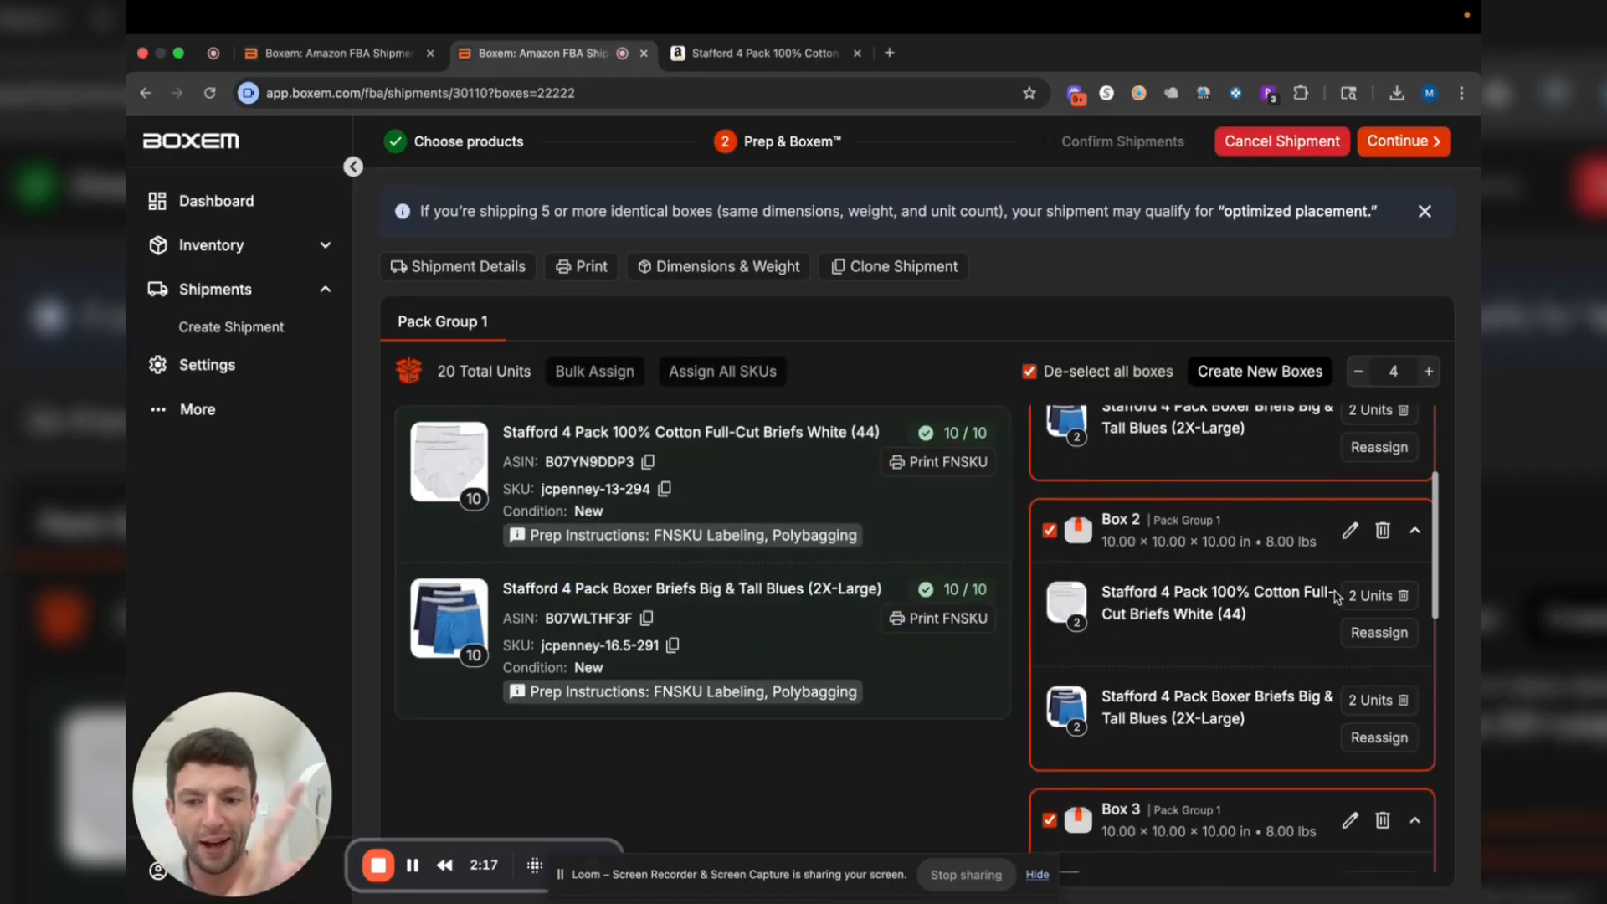
pyautogui.scroll(2, 1336, 597)
pyautogui.scroll(1, 1337, 596)
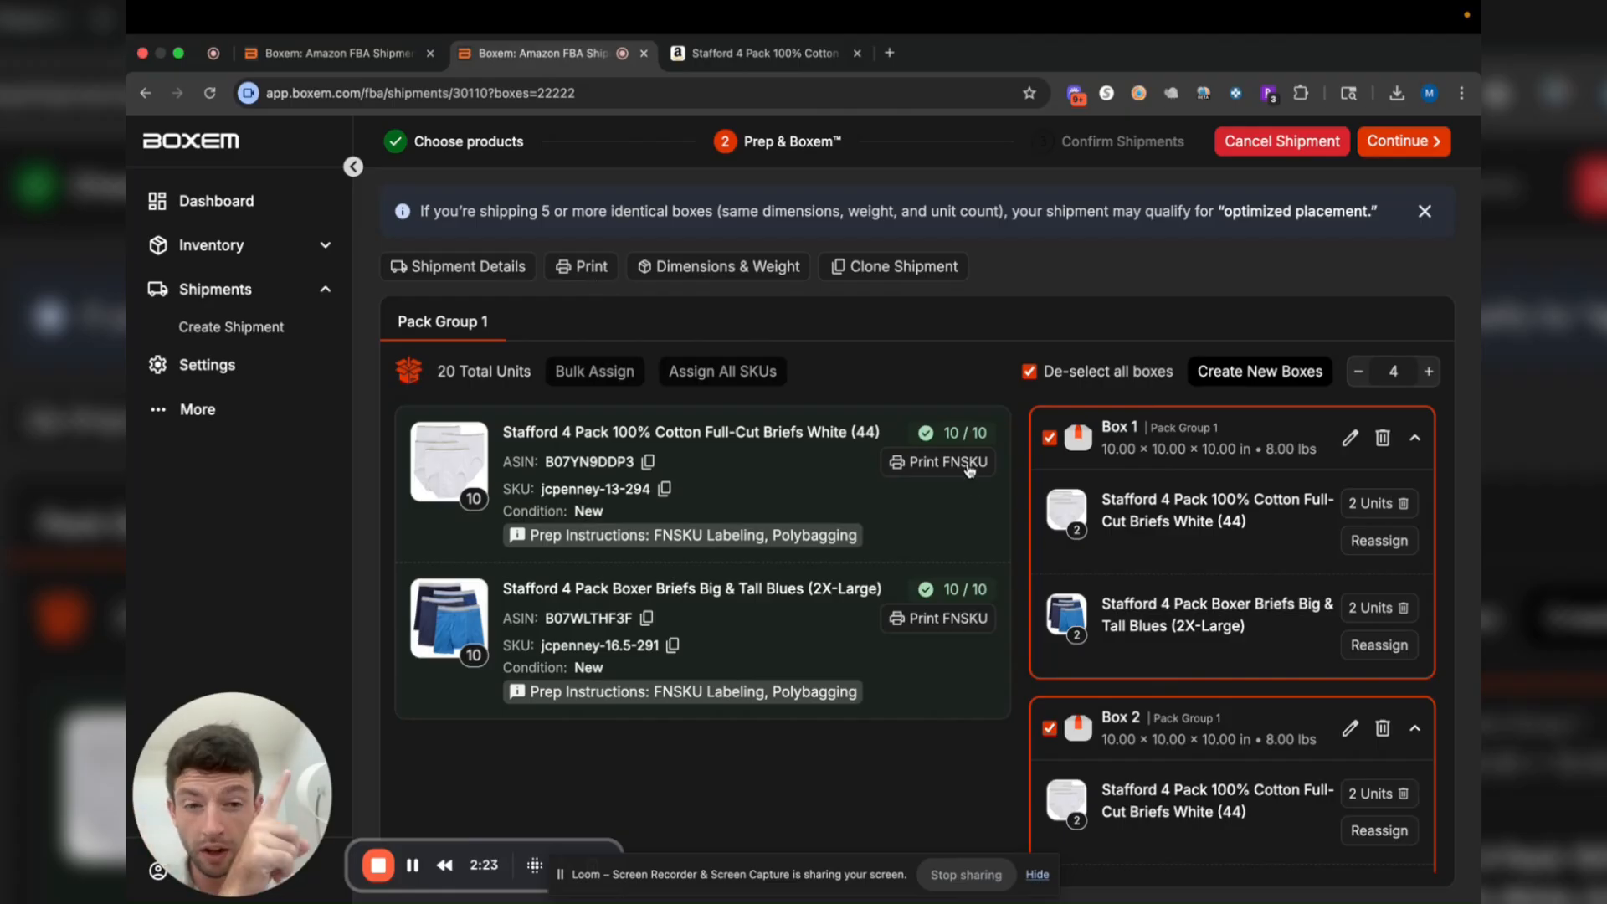
# Print the FNSKU labels for both Stafford products, 10 each, and view the downloaded label PDF
pyautogui.click(572, 267)
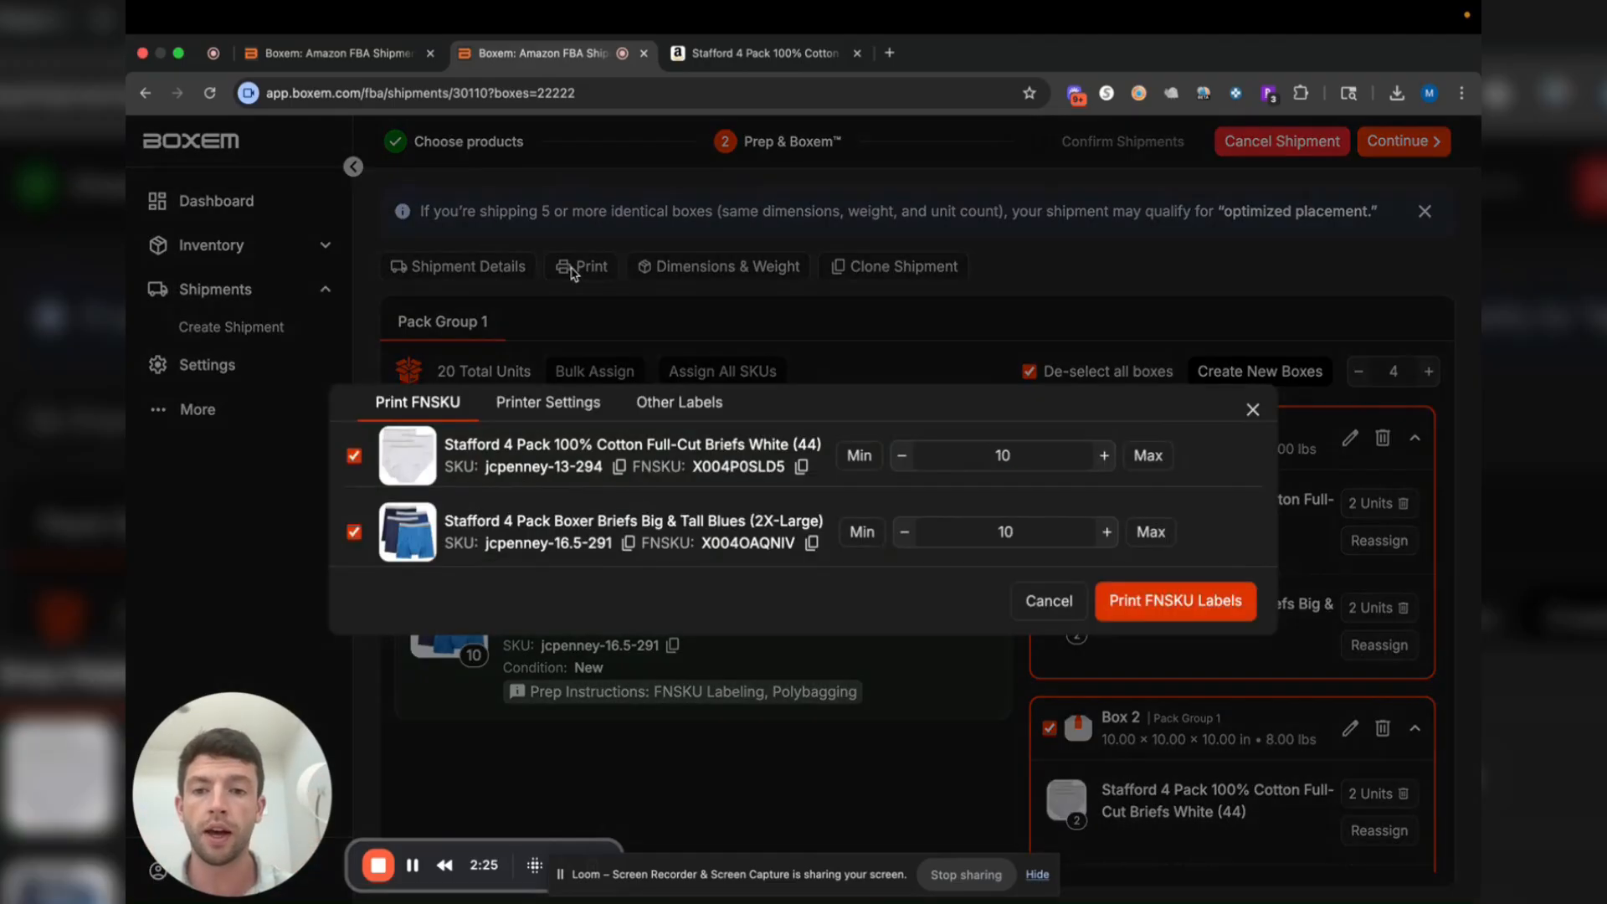
pyautogui.click(1183, 610)
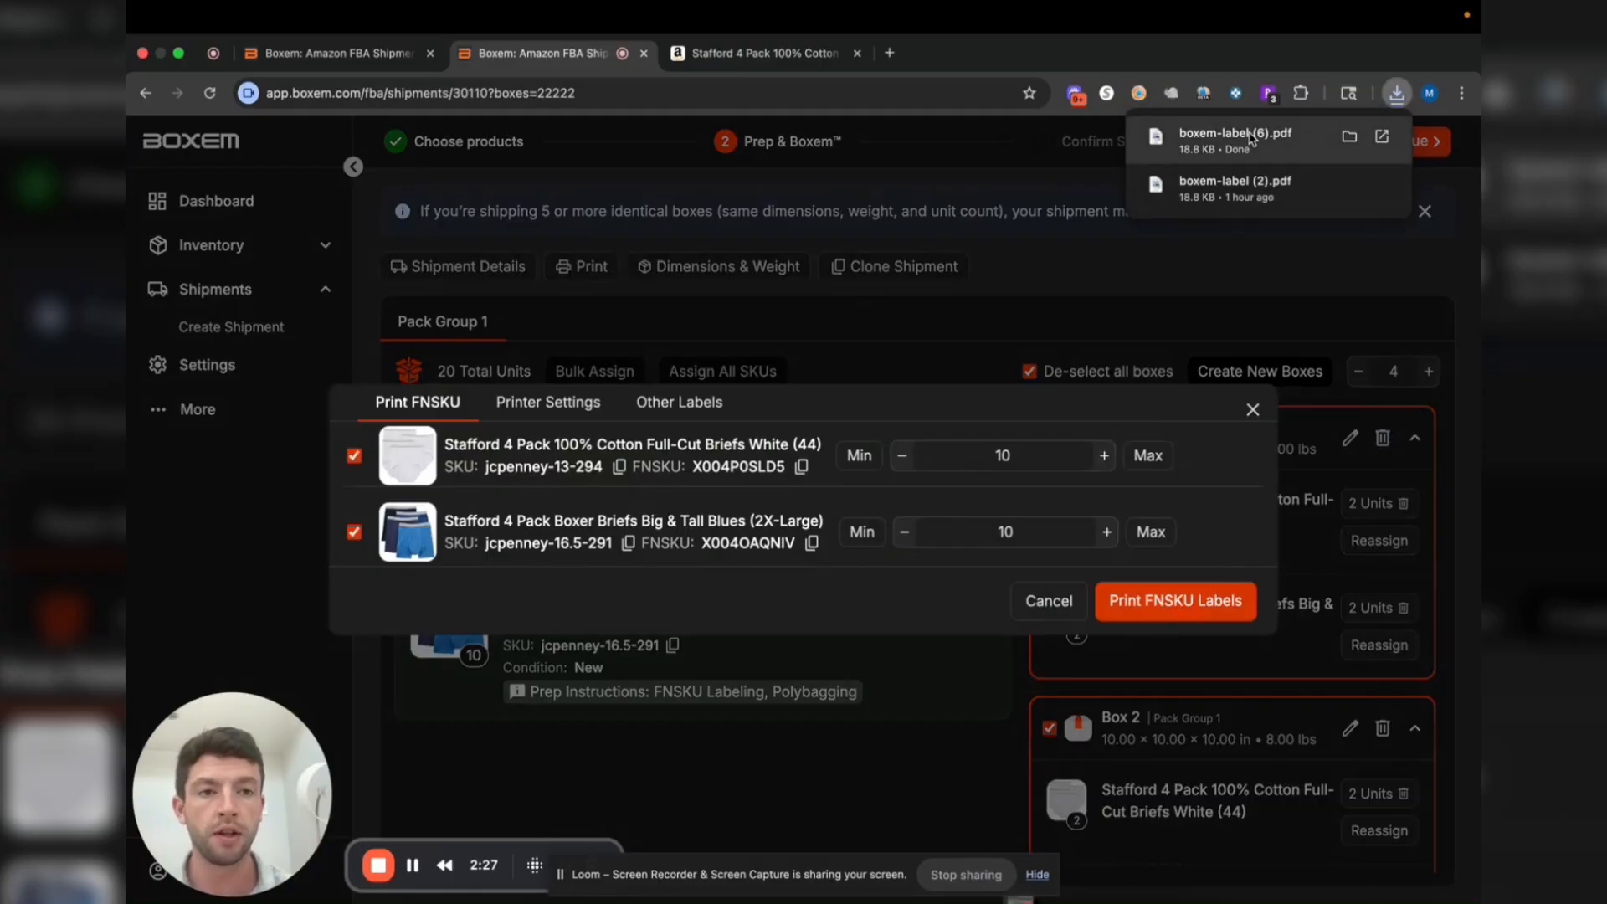
pyautogui.click(1236, 136)
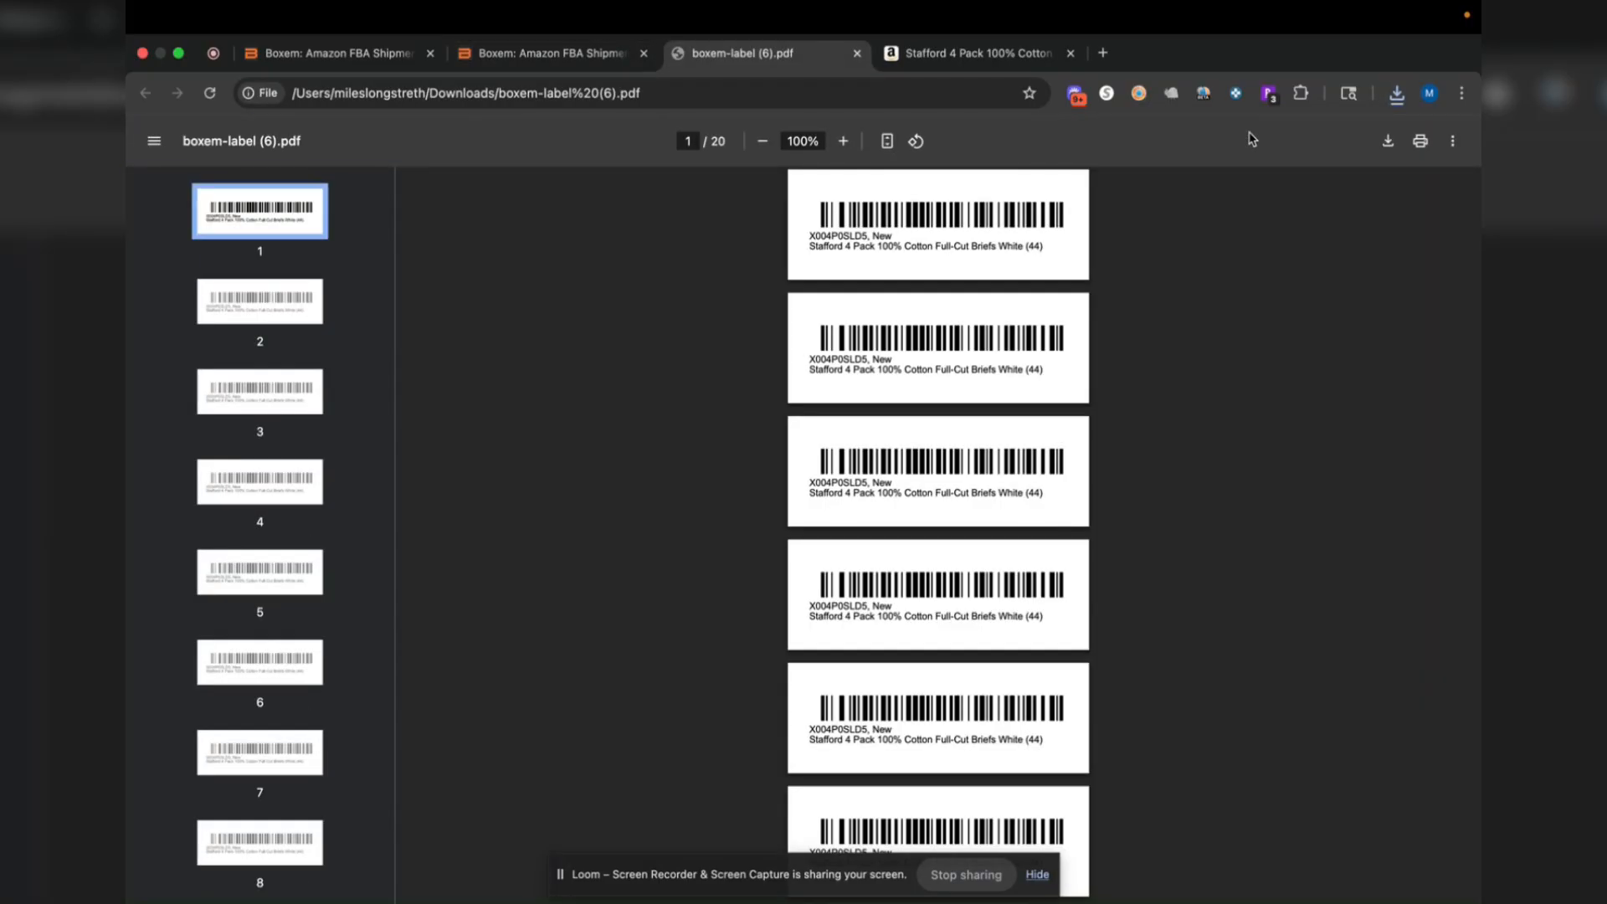
pyautogui.click(533, 59)
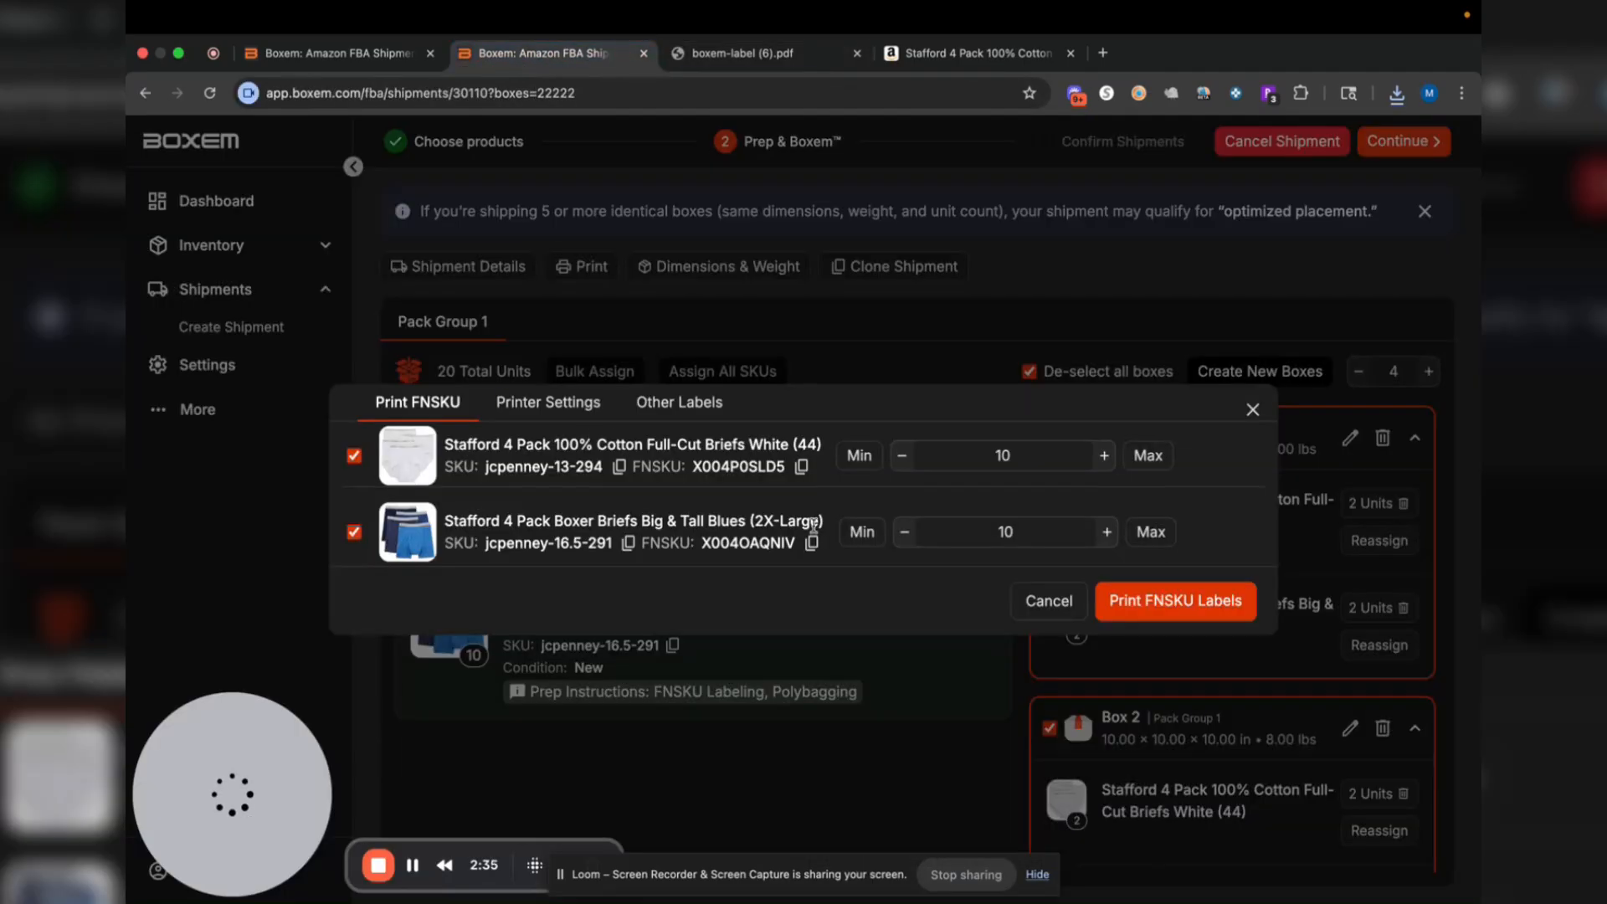
# Look through the printer settings and the Sold as Set and Suffocation label options, closing the print dialog when done
pyautogui.click(542, 403)
pyautogui.click(679, 371)
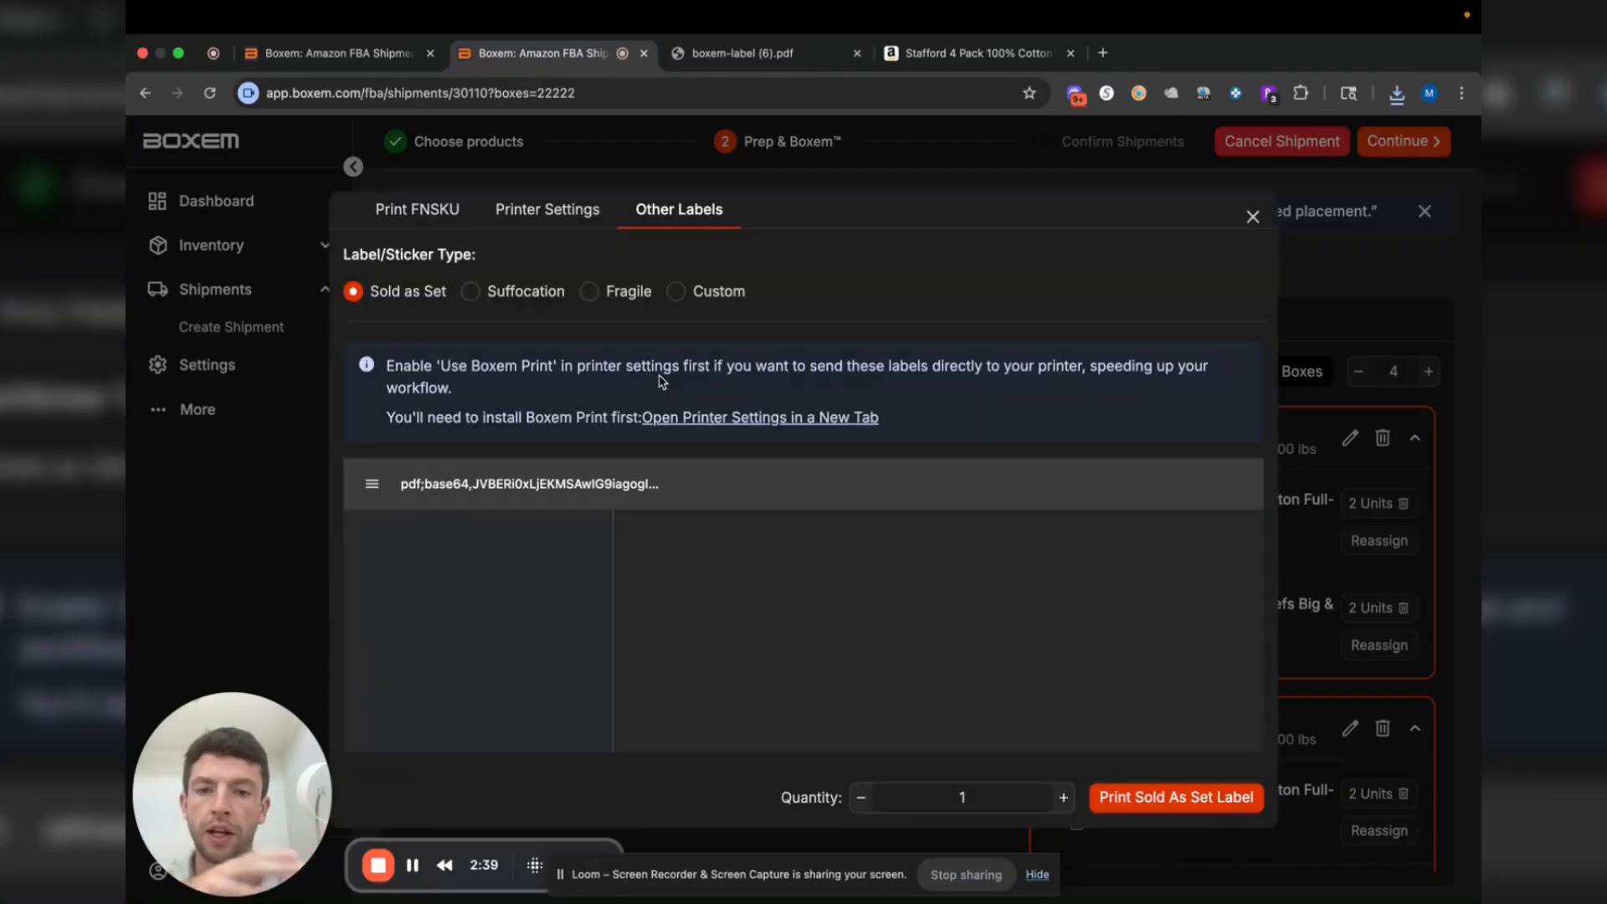
pyautogui.click(496, 301)
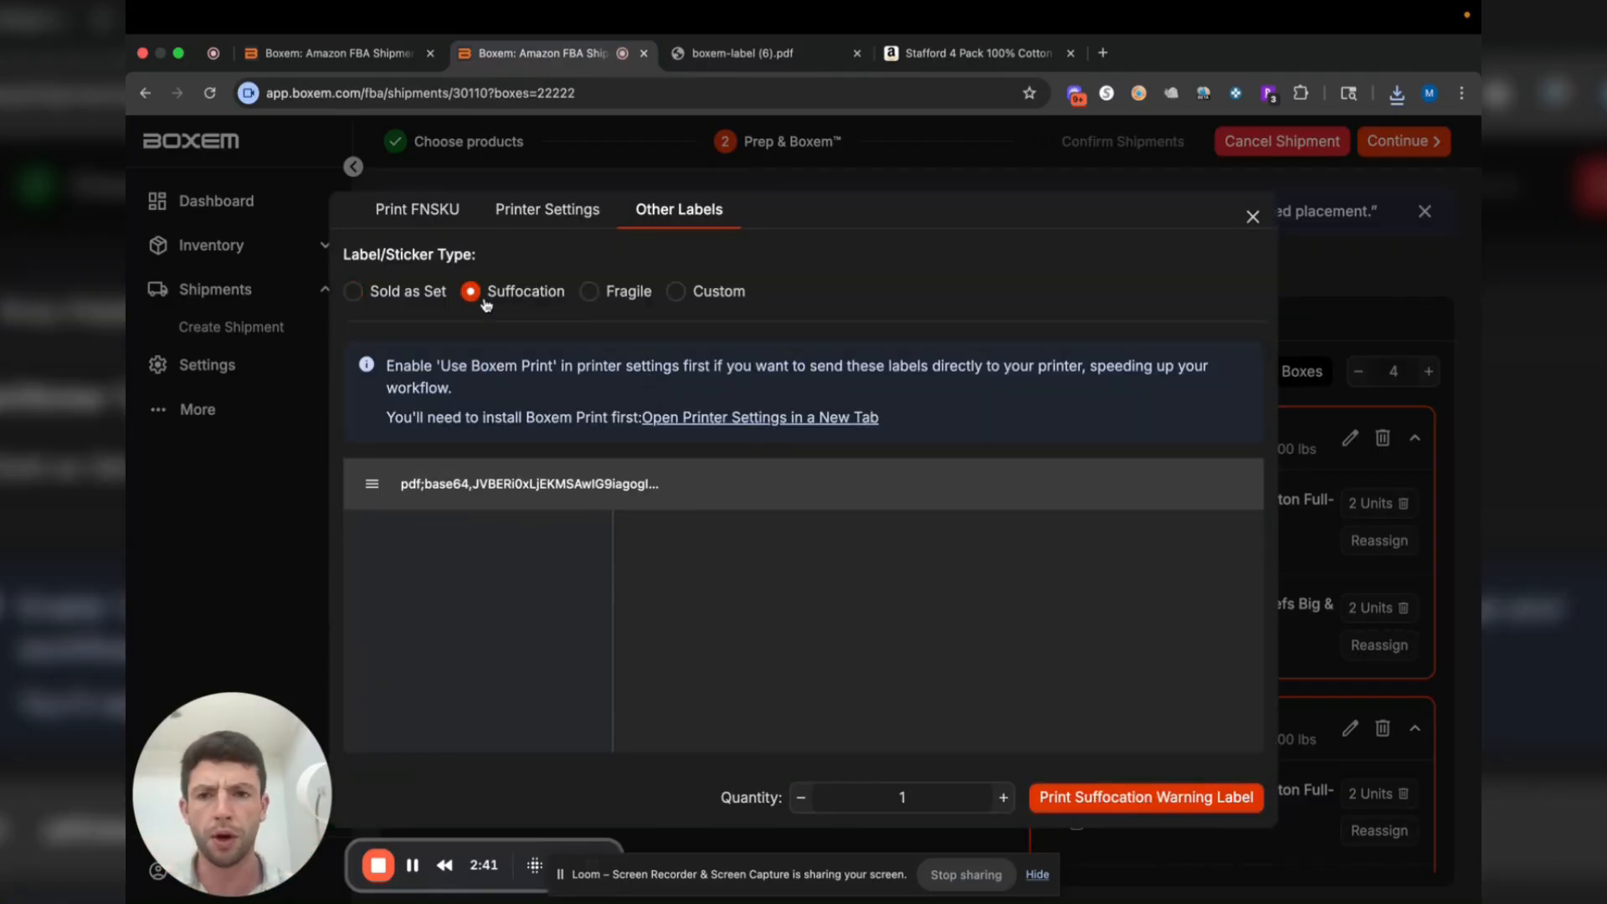
pyautogui.click(366, 295)
pyautogui.click(401, 216)
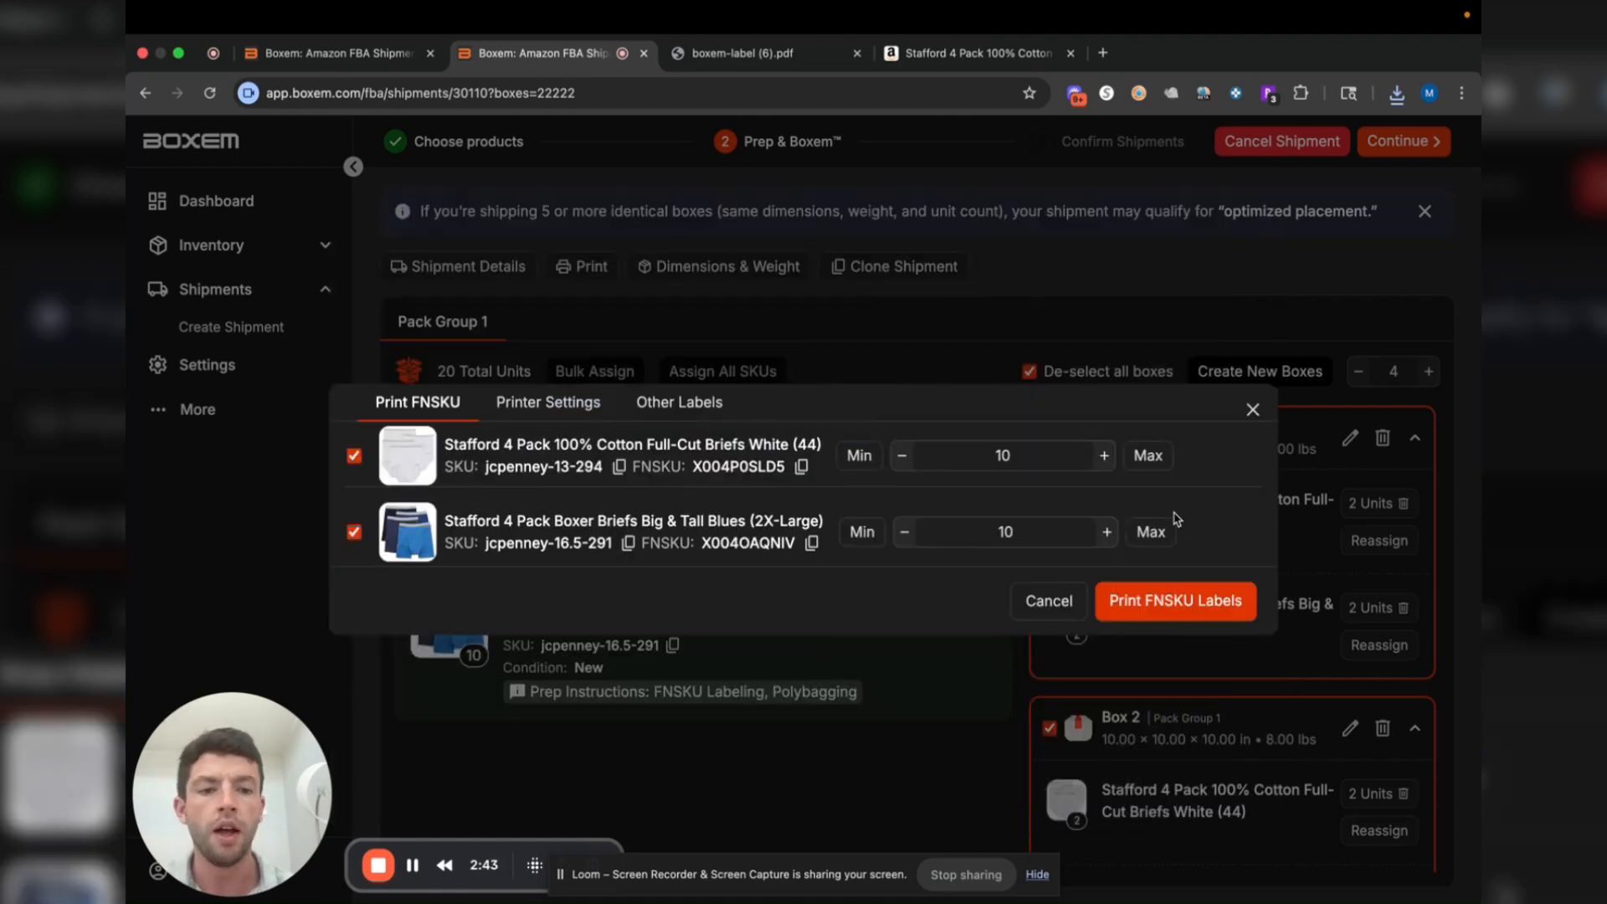
pyautogui.click(1253, 411)
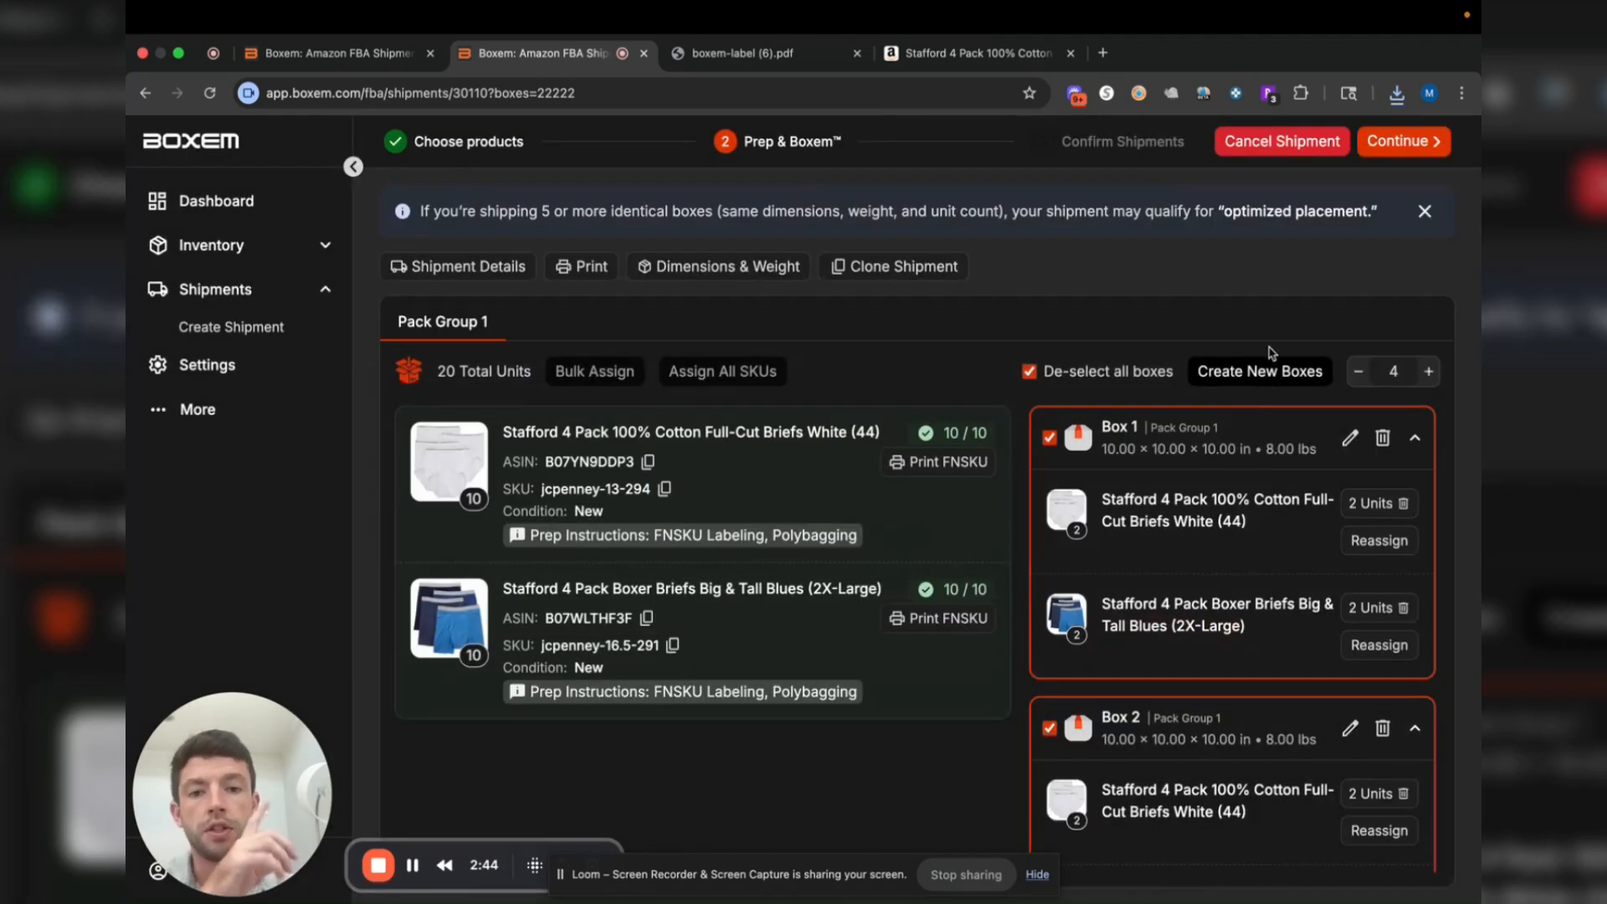
# Finish packing and submit the pack groups to request placement options and transportation fees
pyautogui.click(1404, 144)
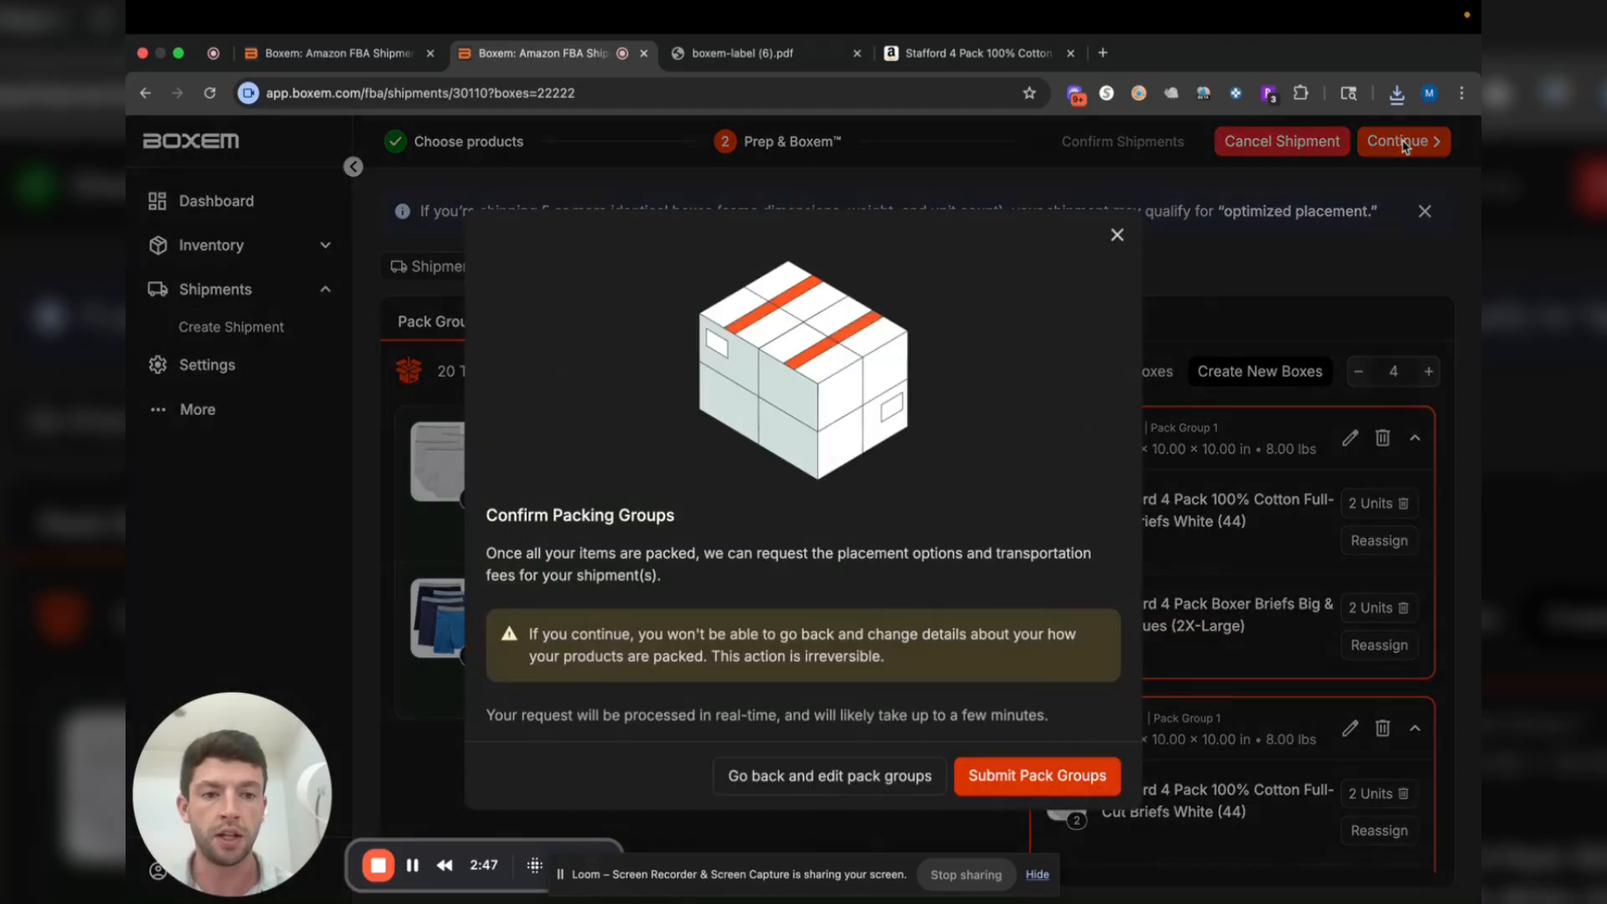
pyautogui.click(1065, 783)
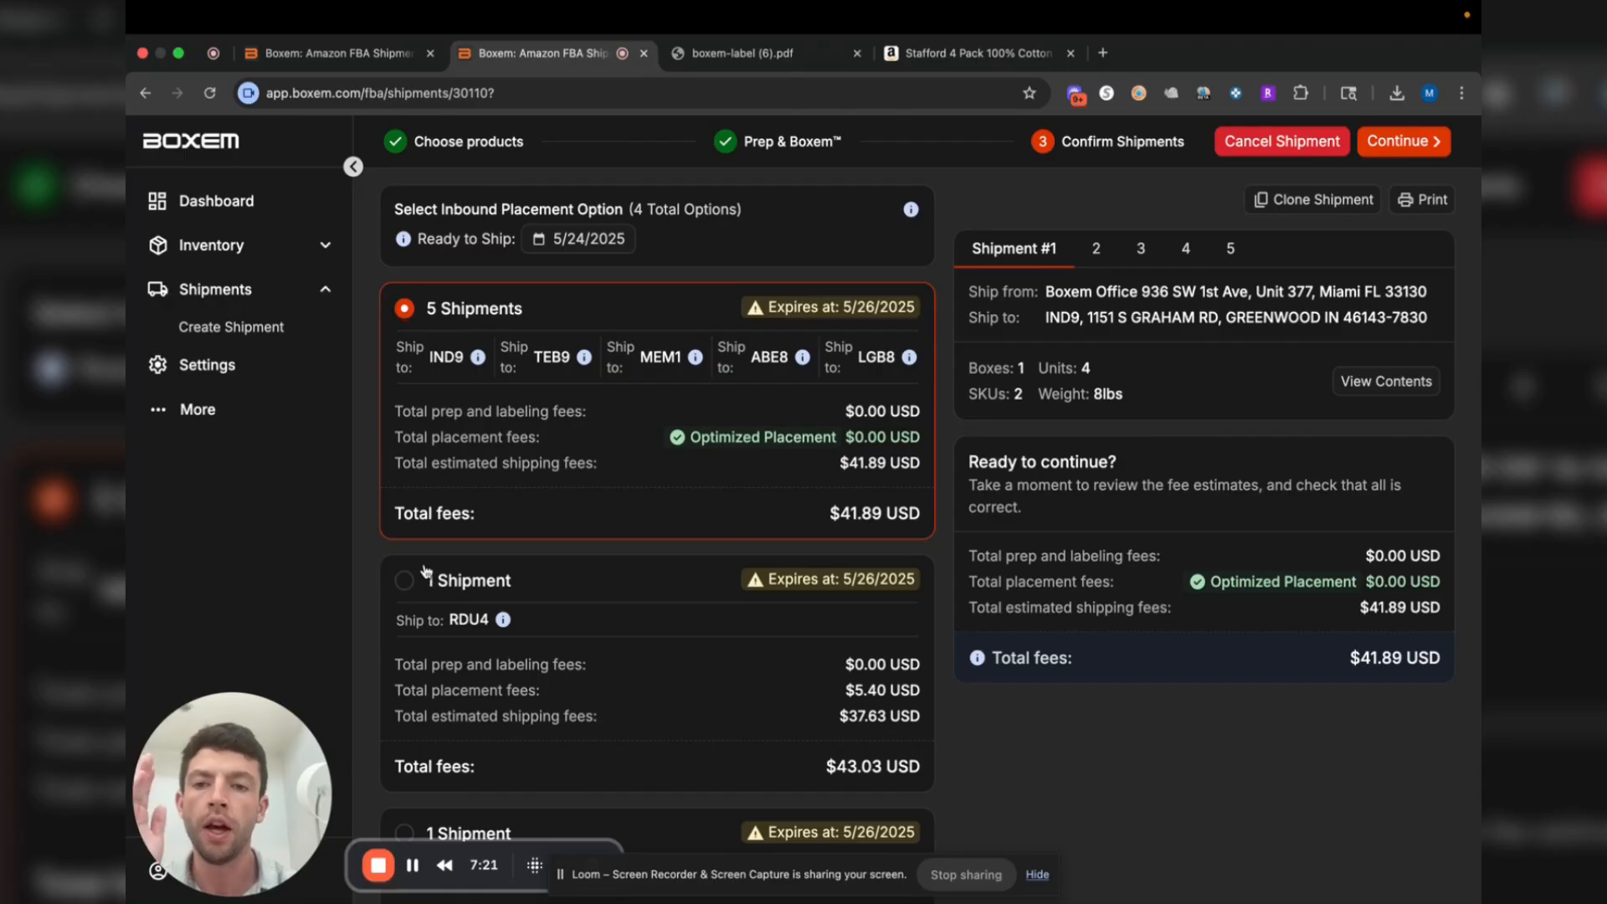
# Compare the inbound placement options and confirm the 5 Shipments option with optimized placement
pyautogui.scroll(-4, 529, 578)
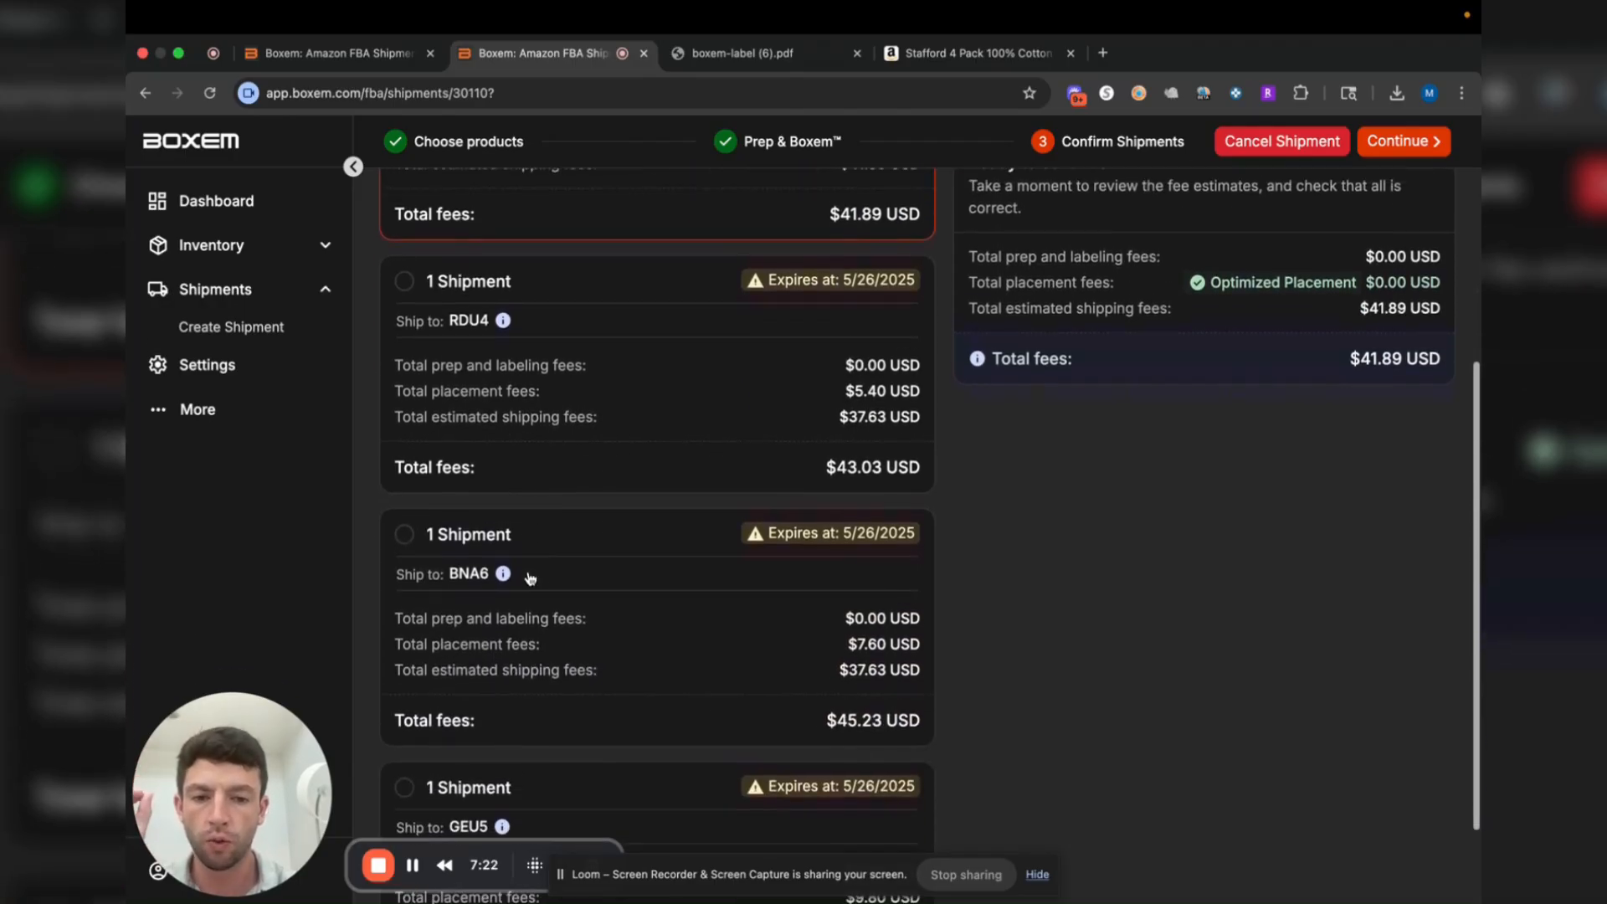
pyautogui.scroll(4, 529, 578)
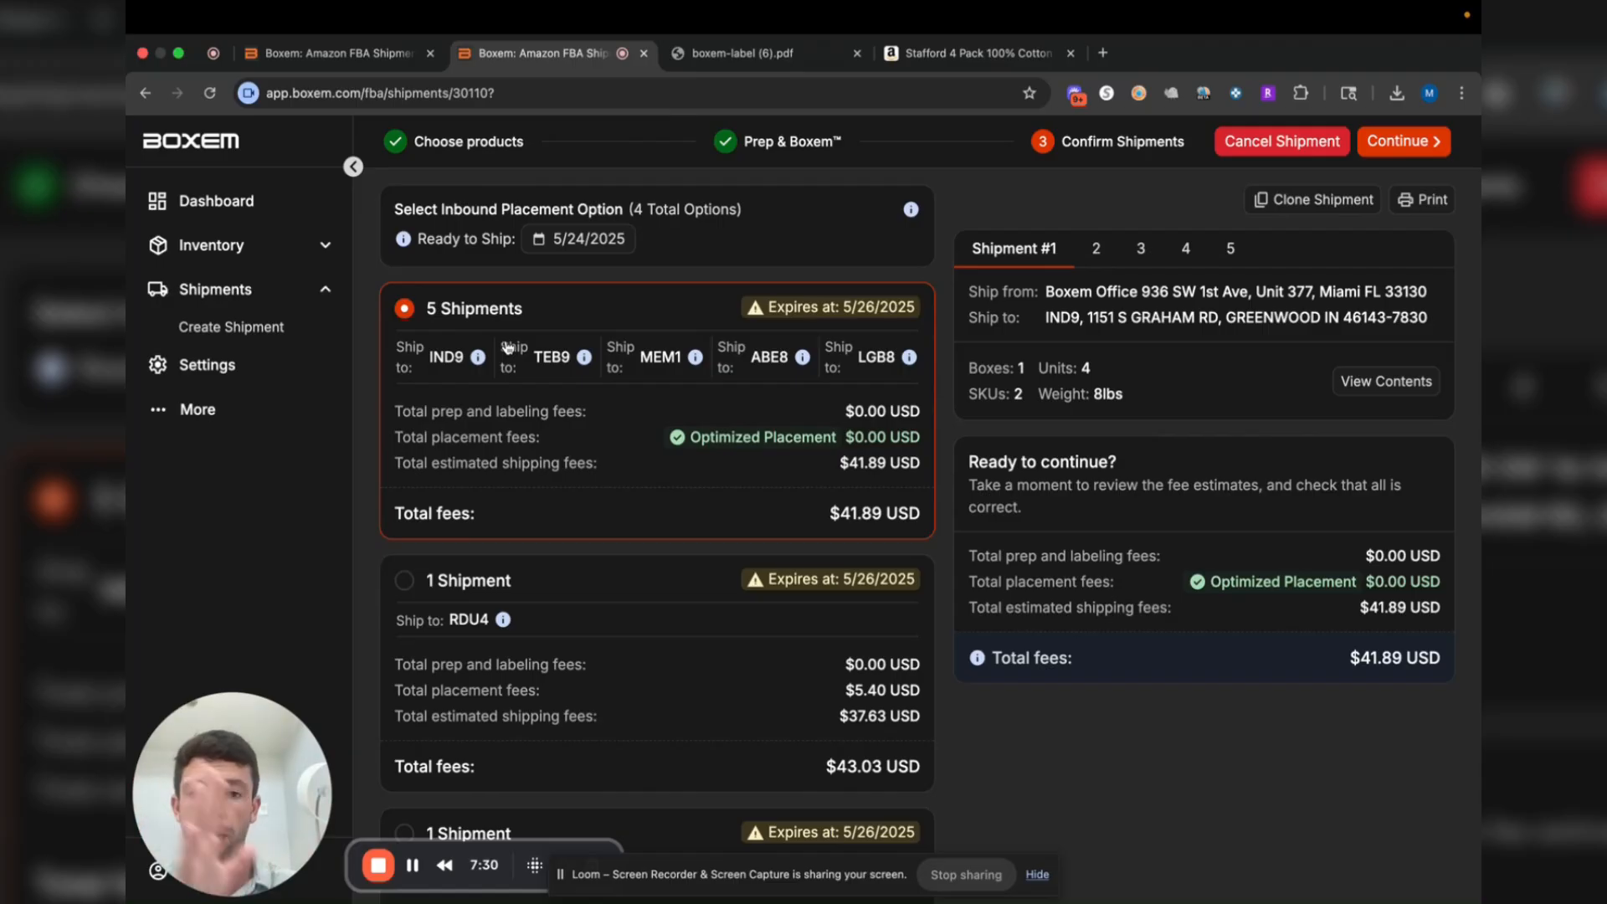
pyautogui.scroll(-4, 494, 360)
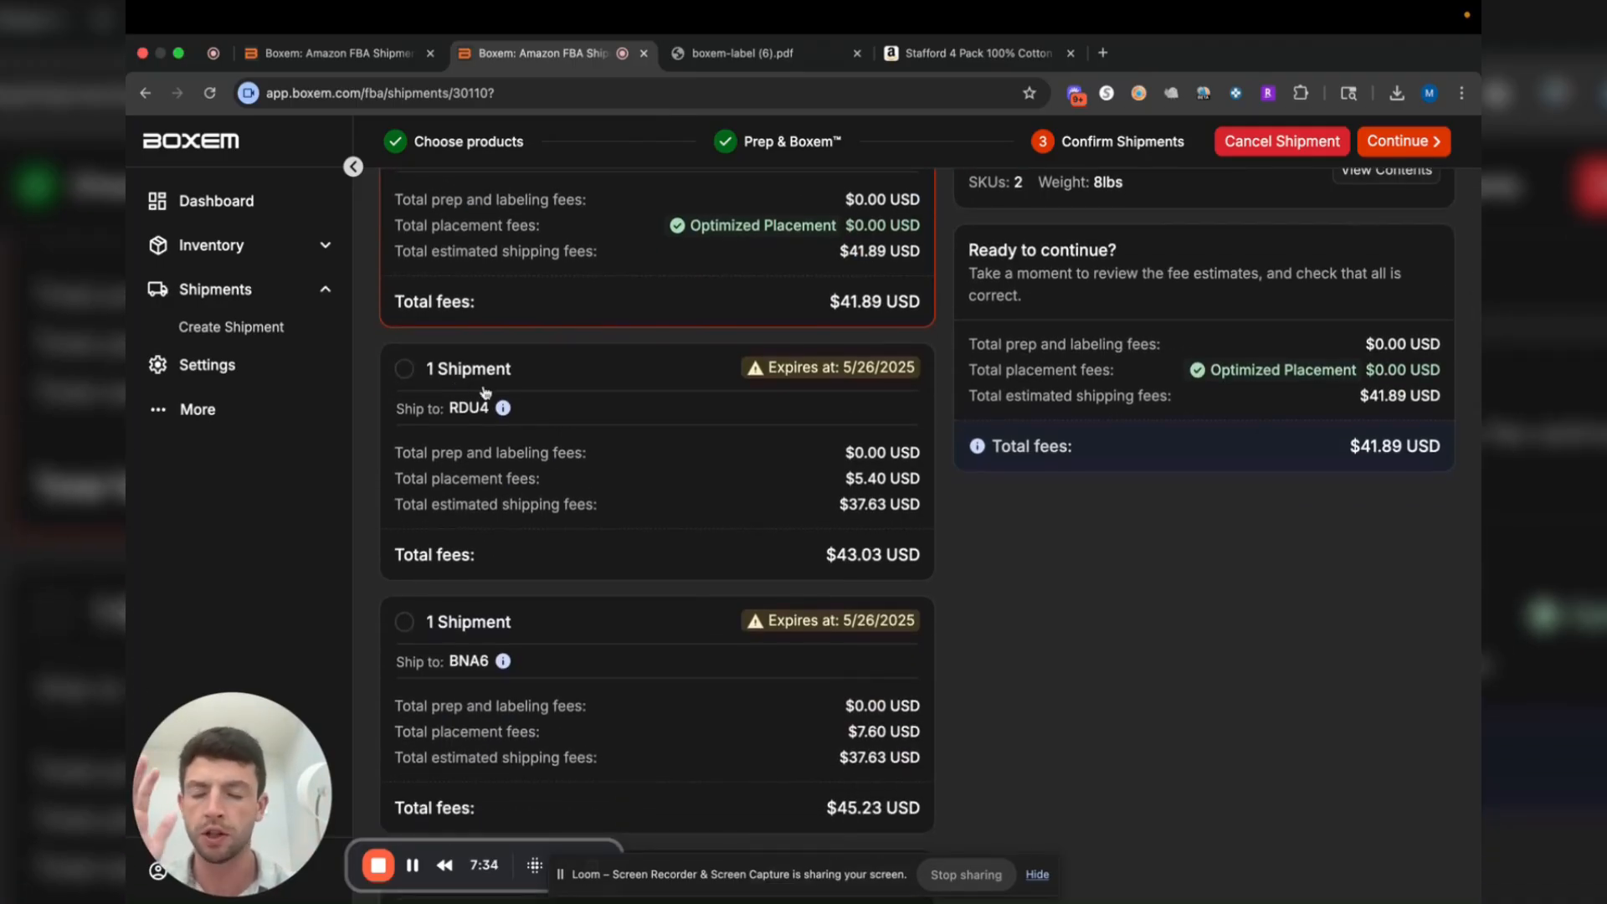
pyautogui.scroll(4, 615, 446)
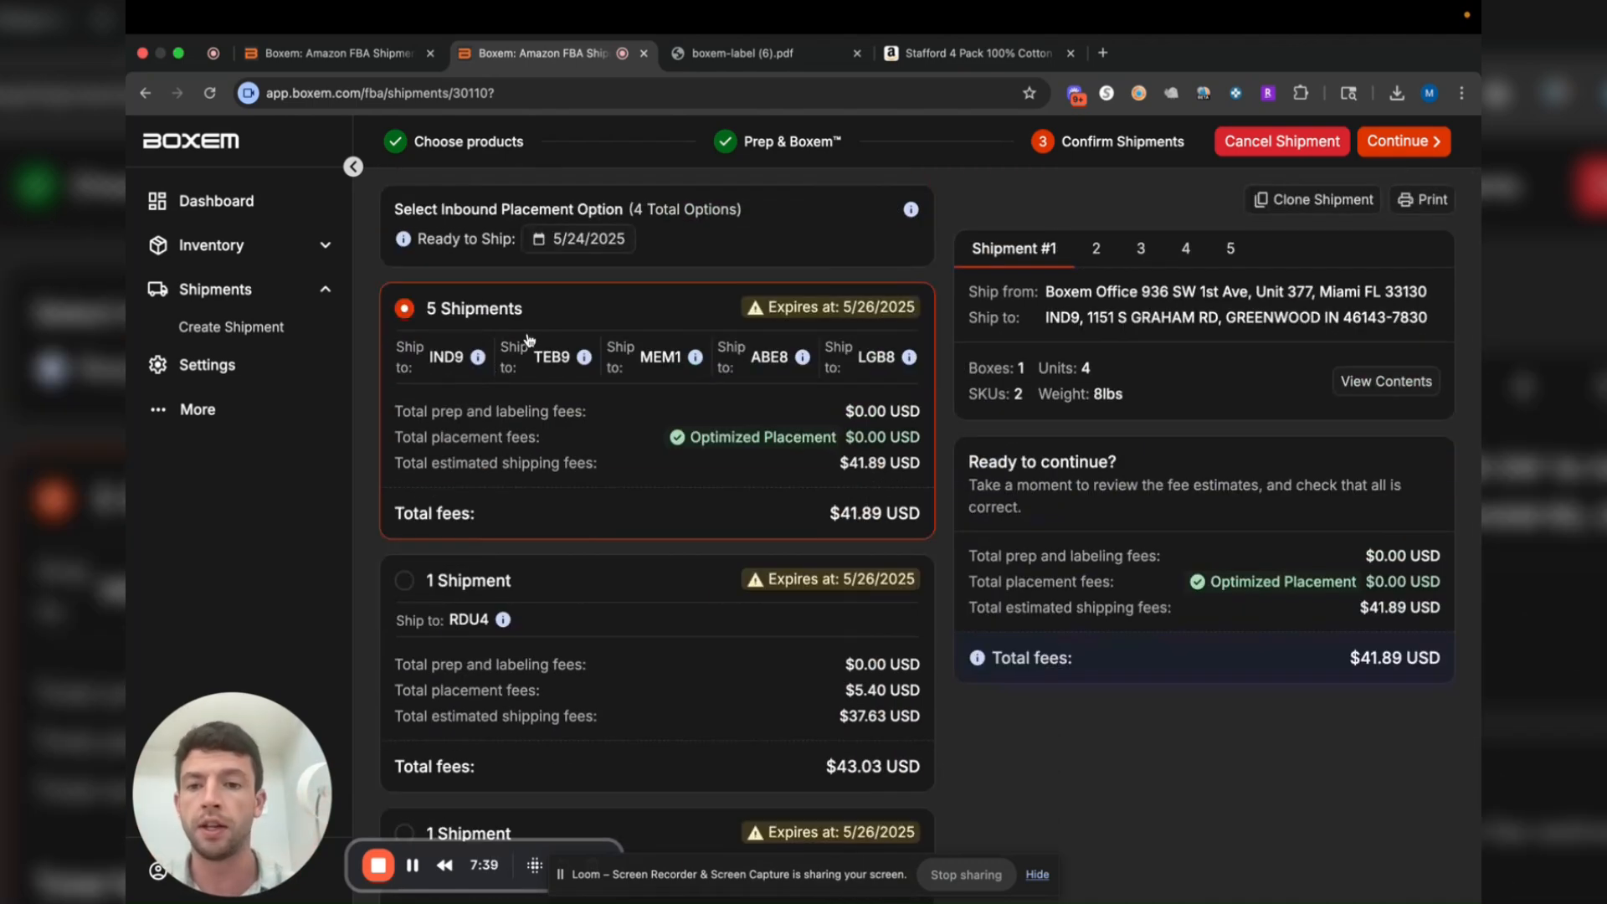
pyautogui.moveTo(478, 357)
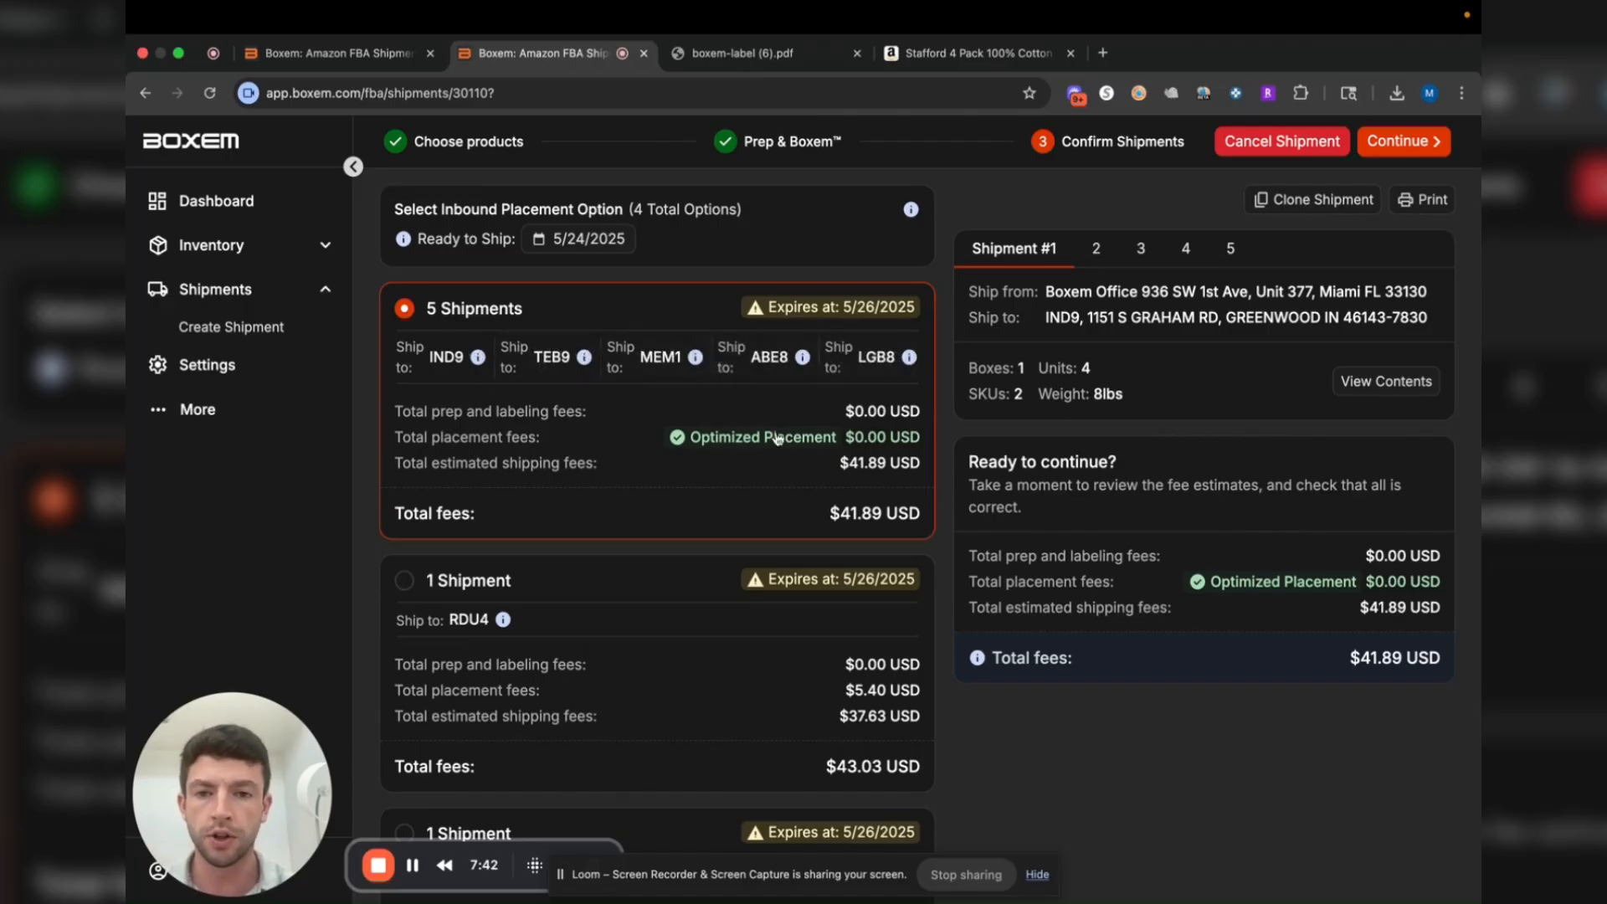
pyautogui.moveTo(909, 358)
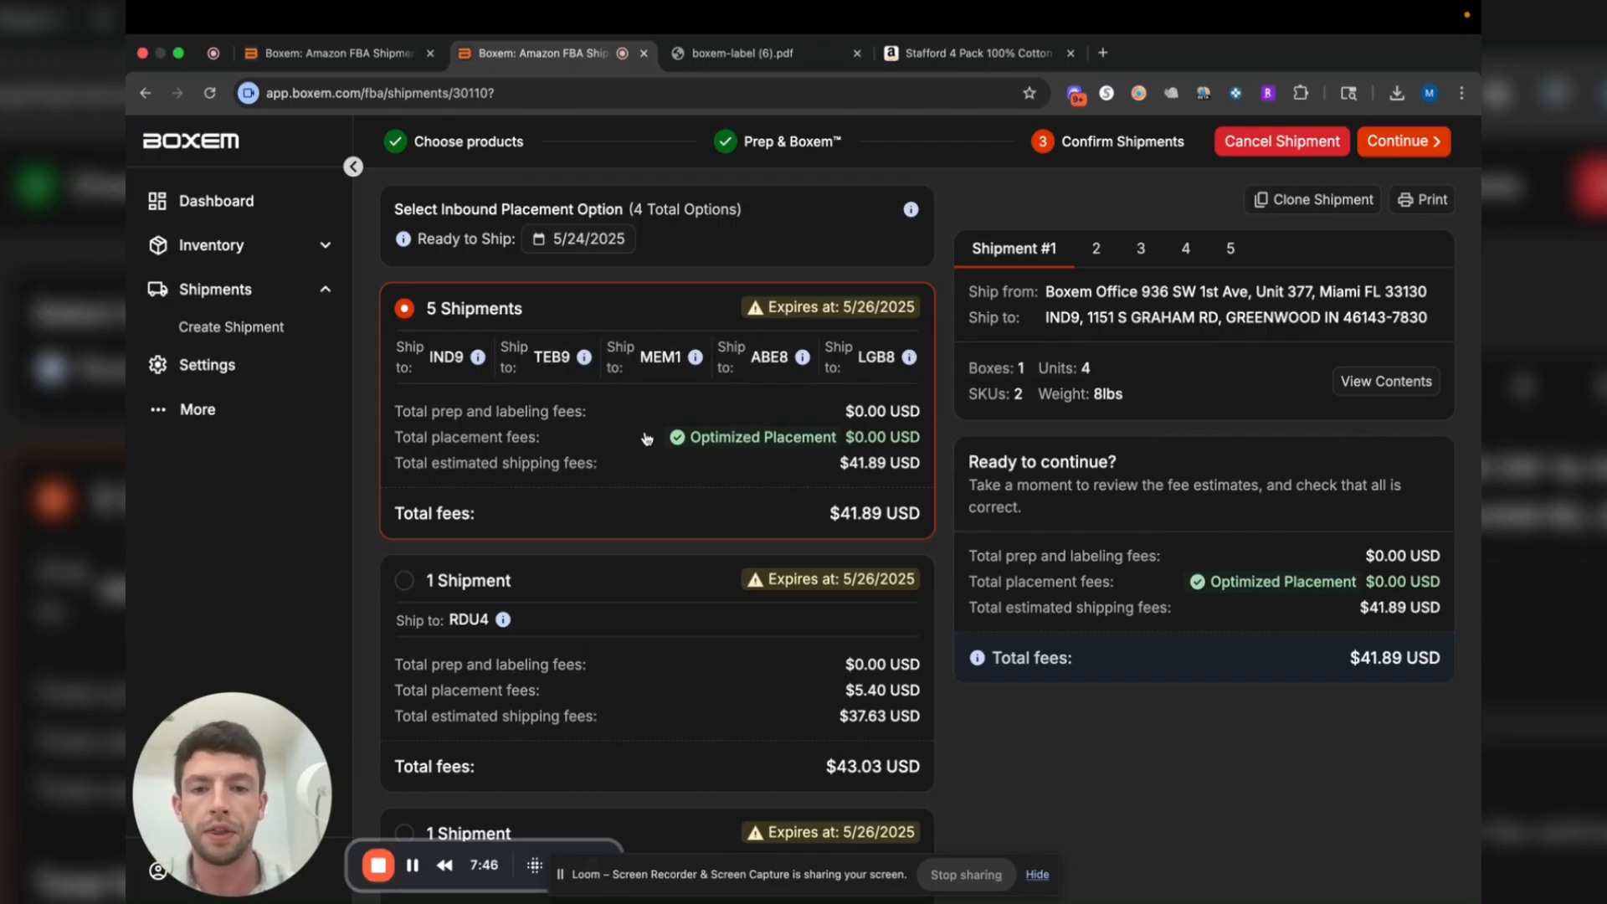
pyautogui.click(1398, 149)
pyautogui.click(954, 789)
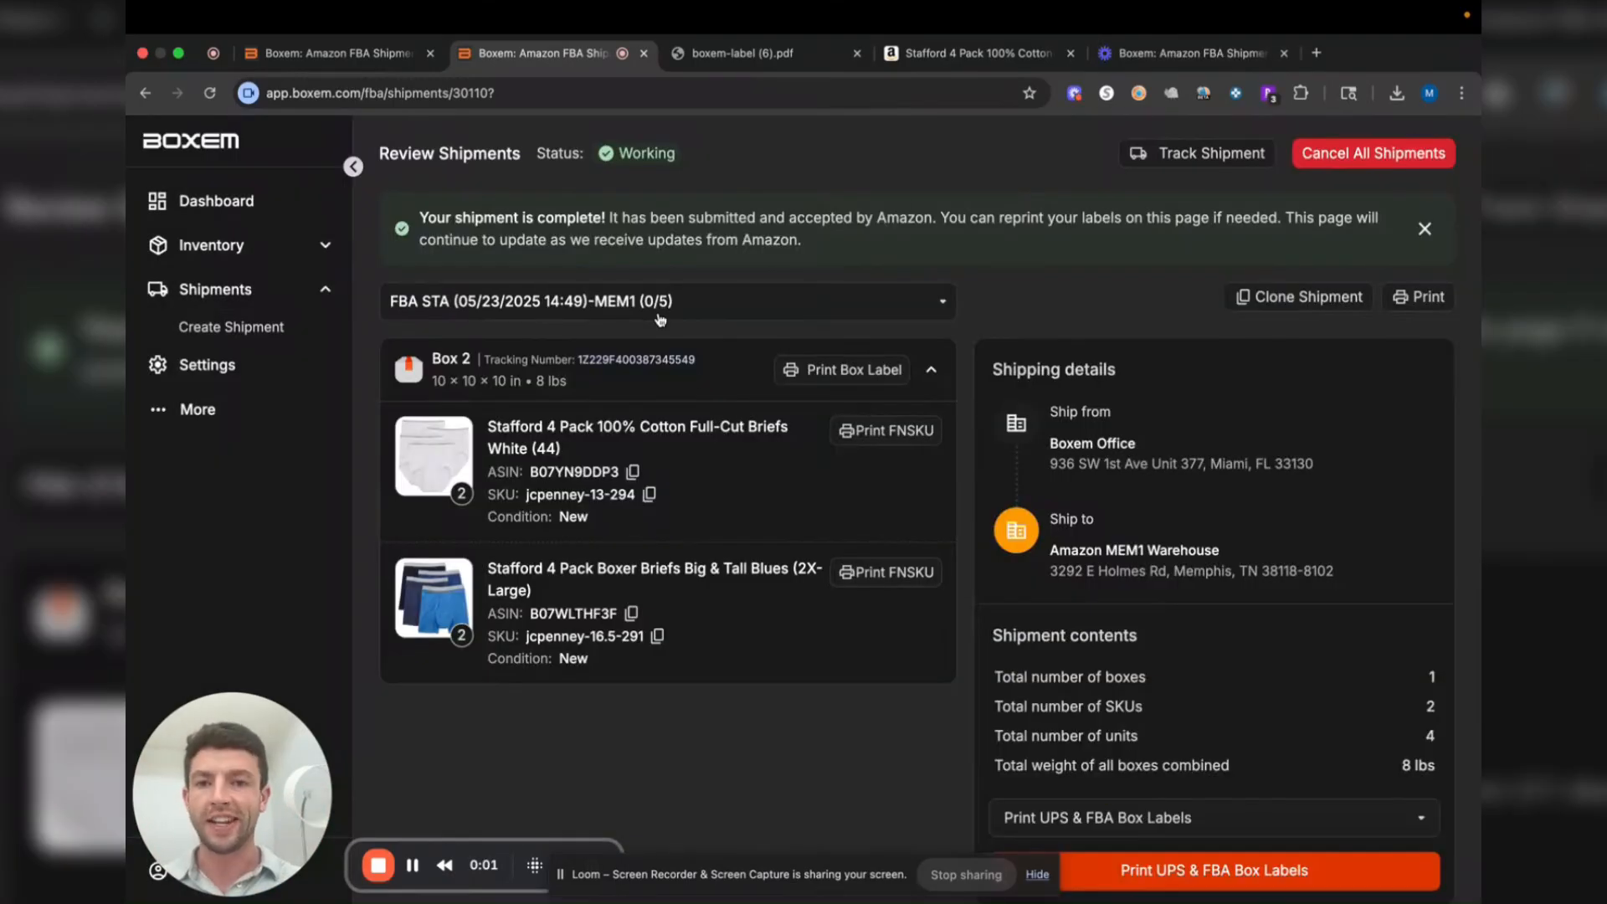
# Review the MEM1, ABE8 and IND9 shipments one after another
pyautogui.scroll(-1, 1003, 634)
pyautogui.click(574, 287)
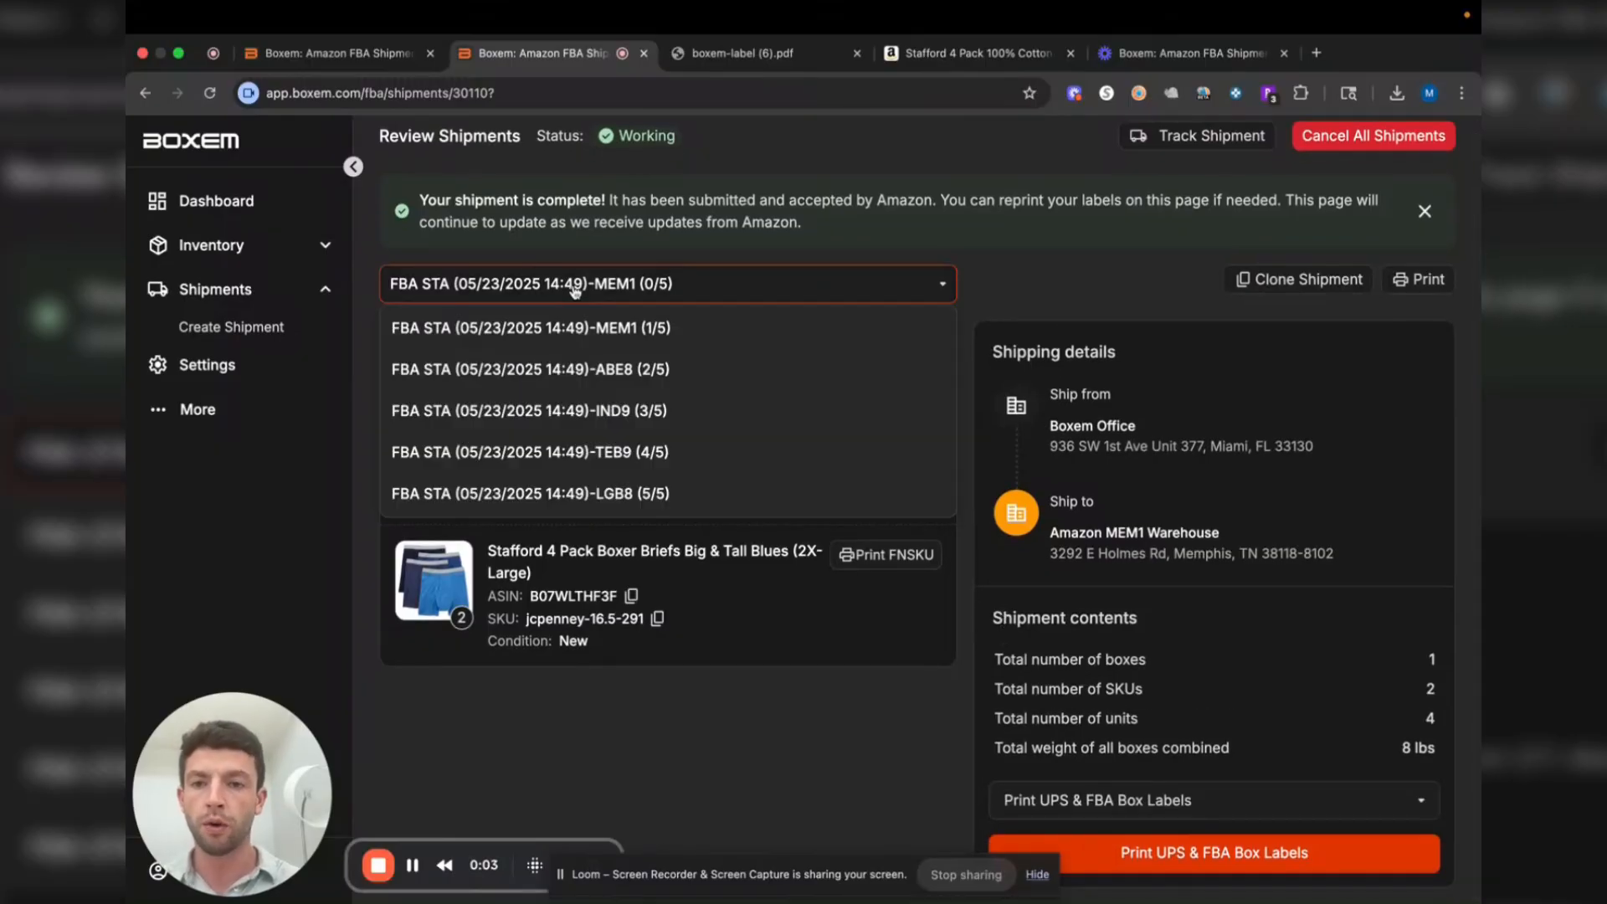
pyautogui.click(551, 335)
pyautogui.click(579, 291)
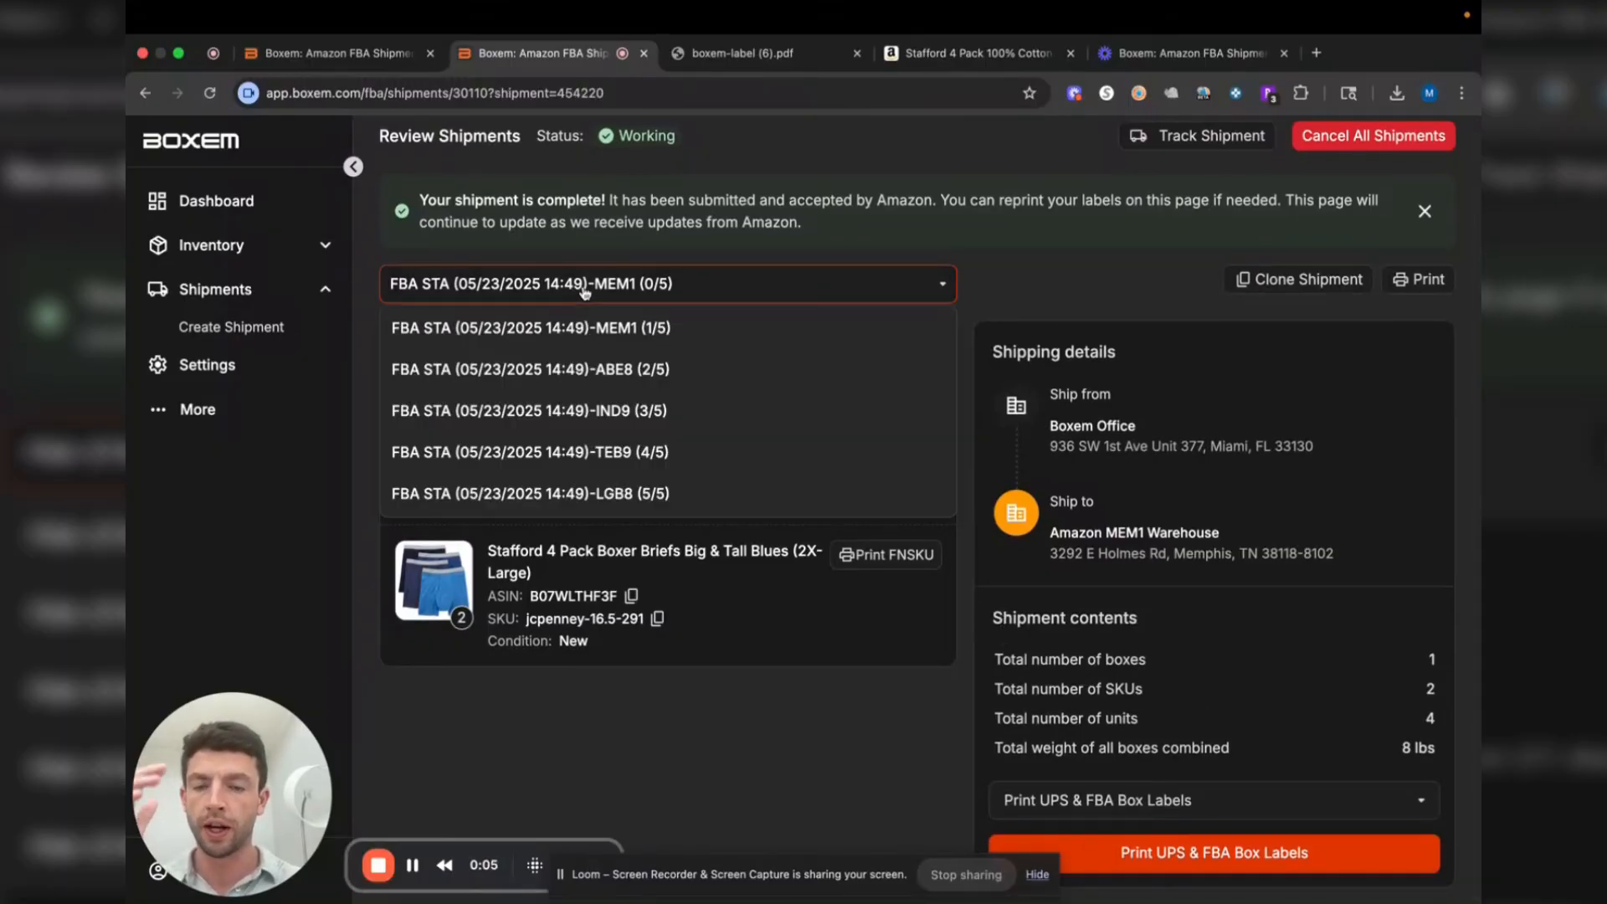
pyautogui.click(605, 370)
pyautogui.click(647, 290)
pyautogui.click(660, 411)
# Show the TEB9 shipment, print its UPS & FBA box labels and open the downloaded label PDF
pyautogui.click(686, 291)
pyautogui.click(658, 453)
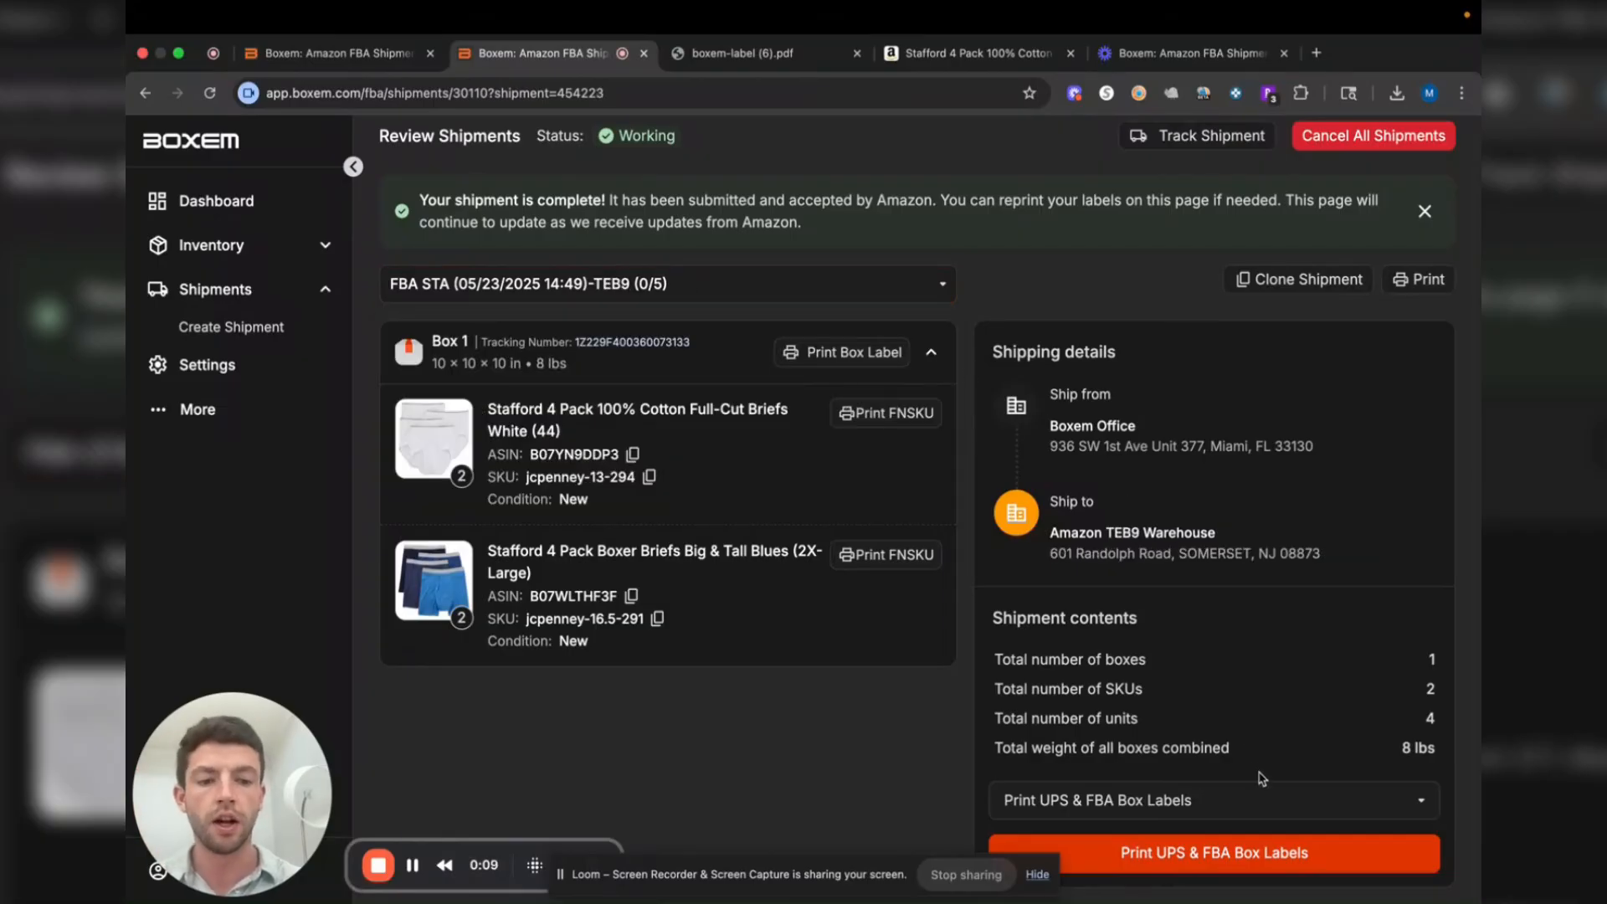
pyautogui.click(1293, 849)
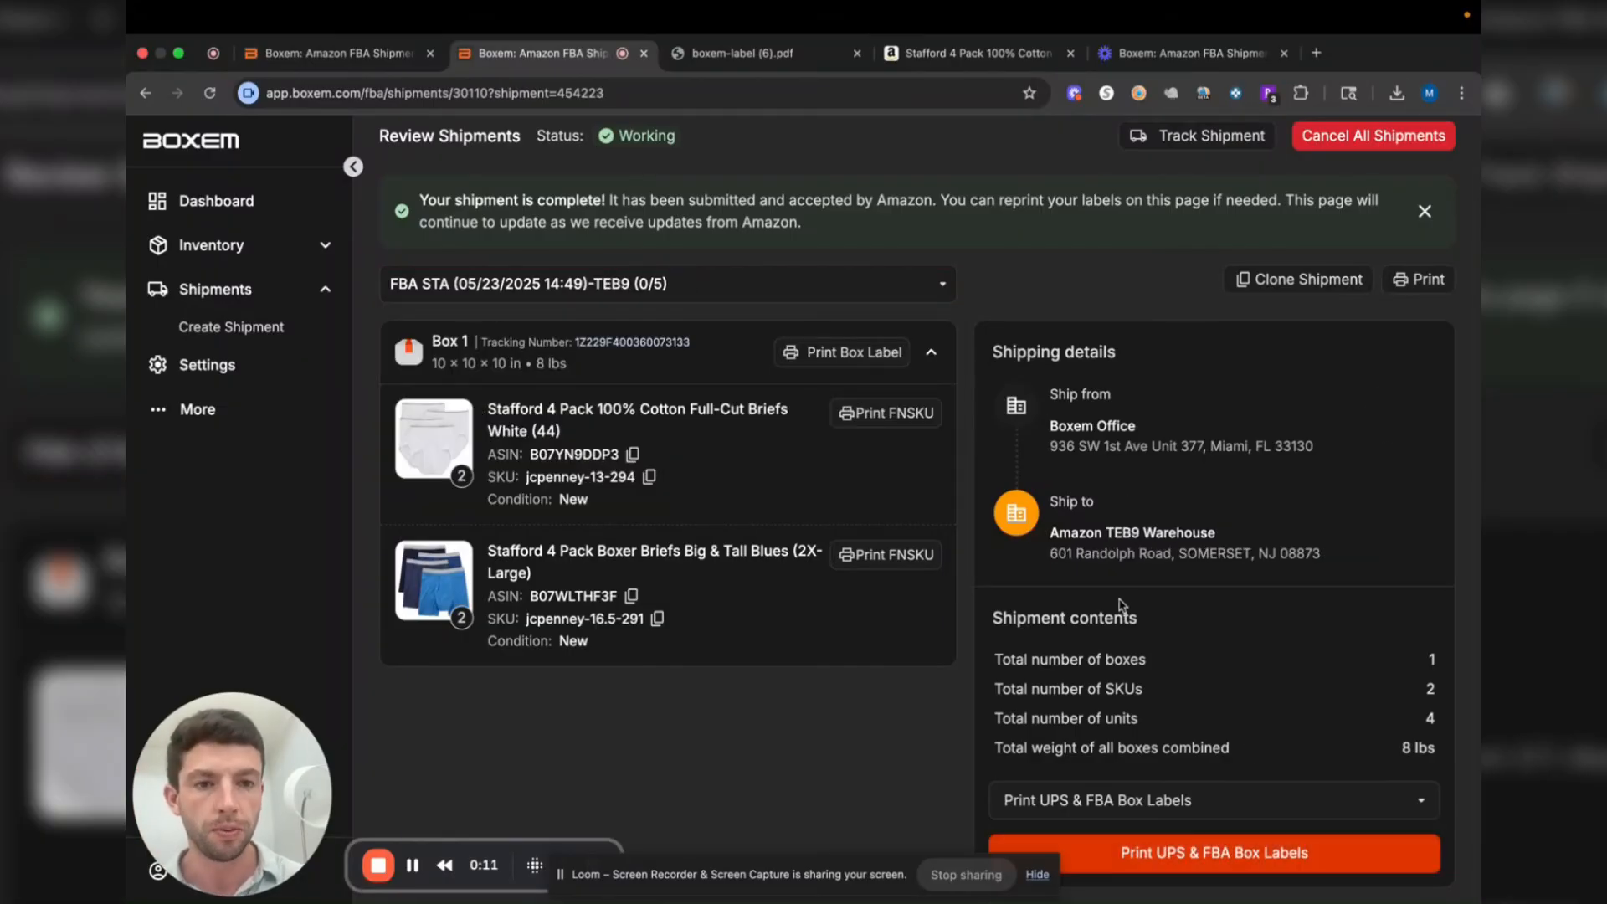
pyautogui.click(1243, 143)
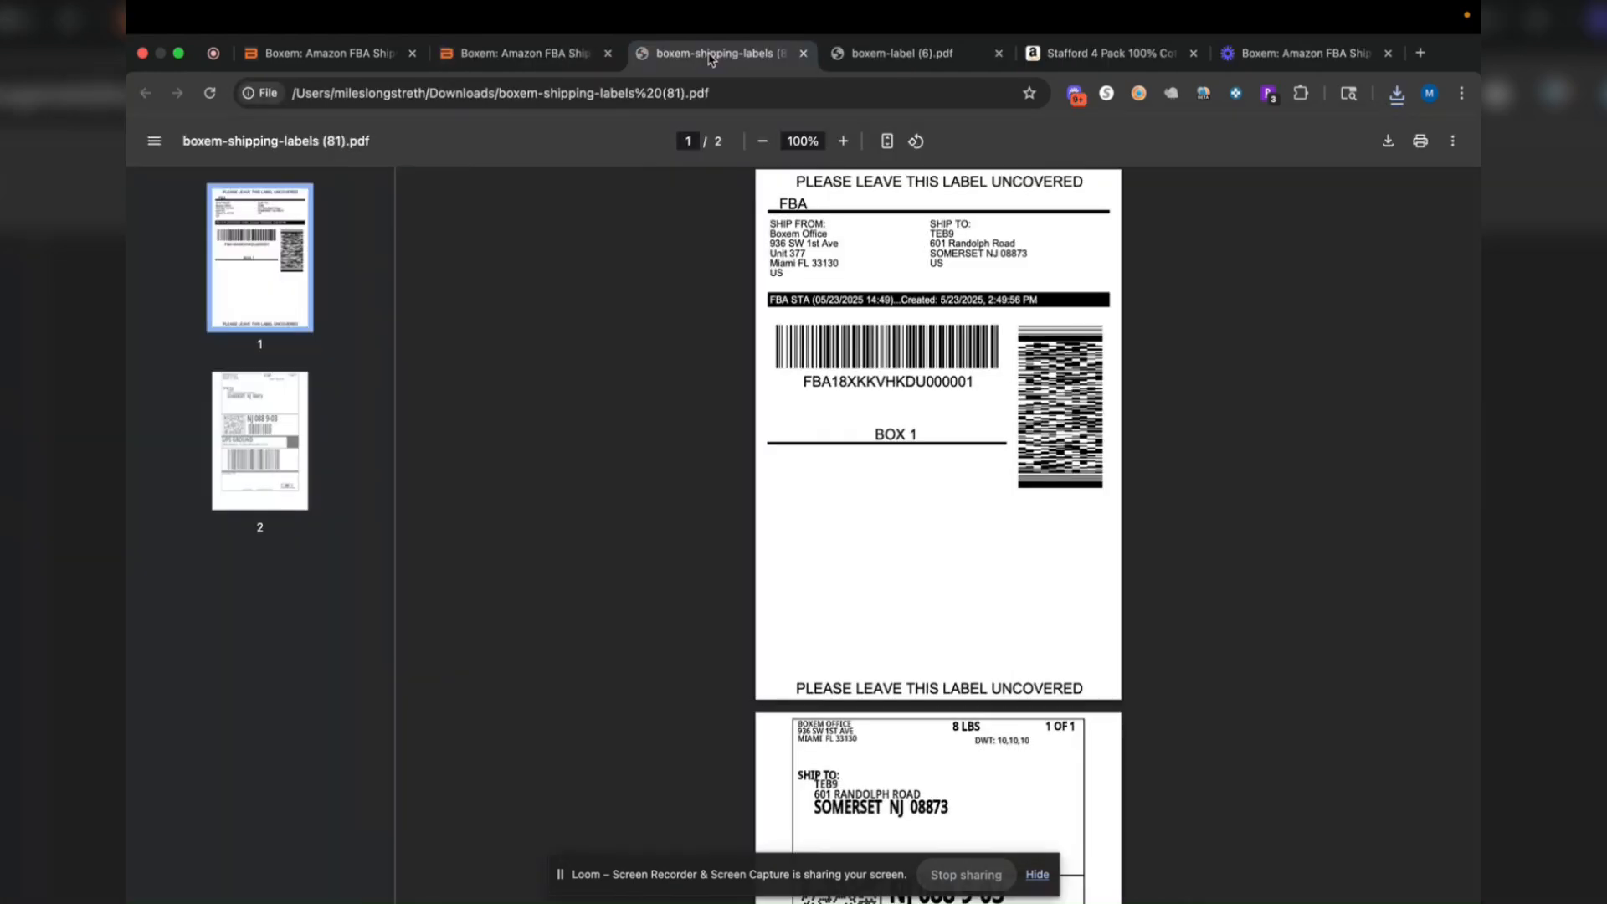
# Return to the Boxem shipment review and look over the list of five shipments
pyautogui.click(536, 55)
pyautogui.click(615, 288)
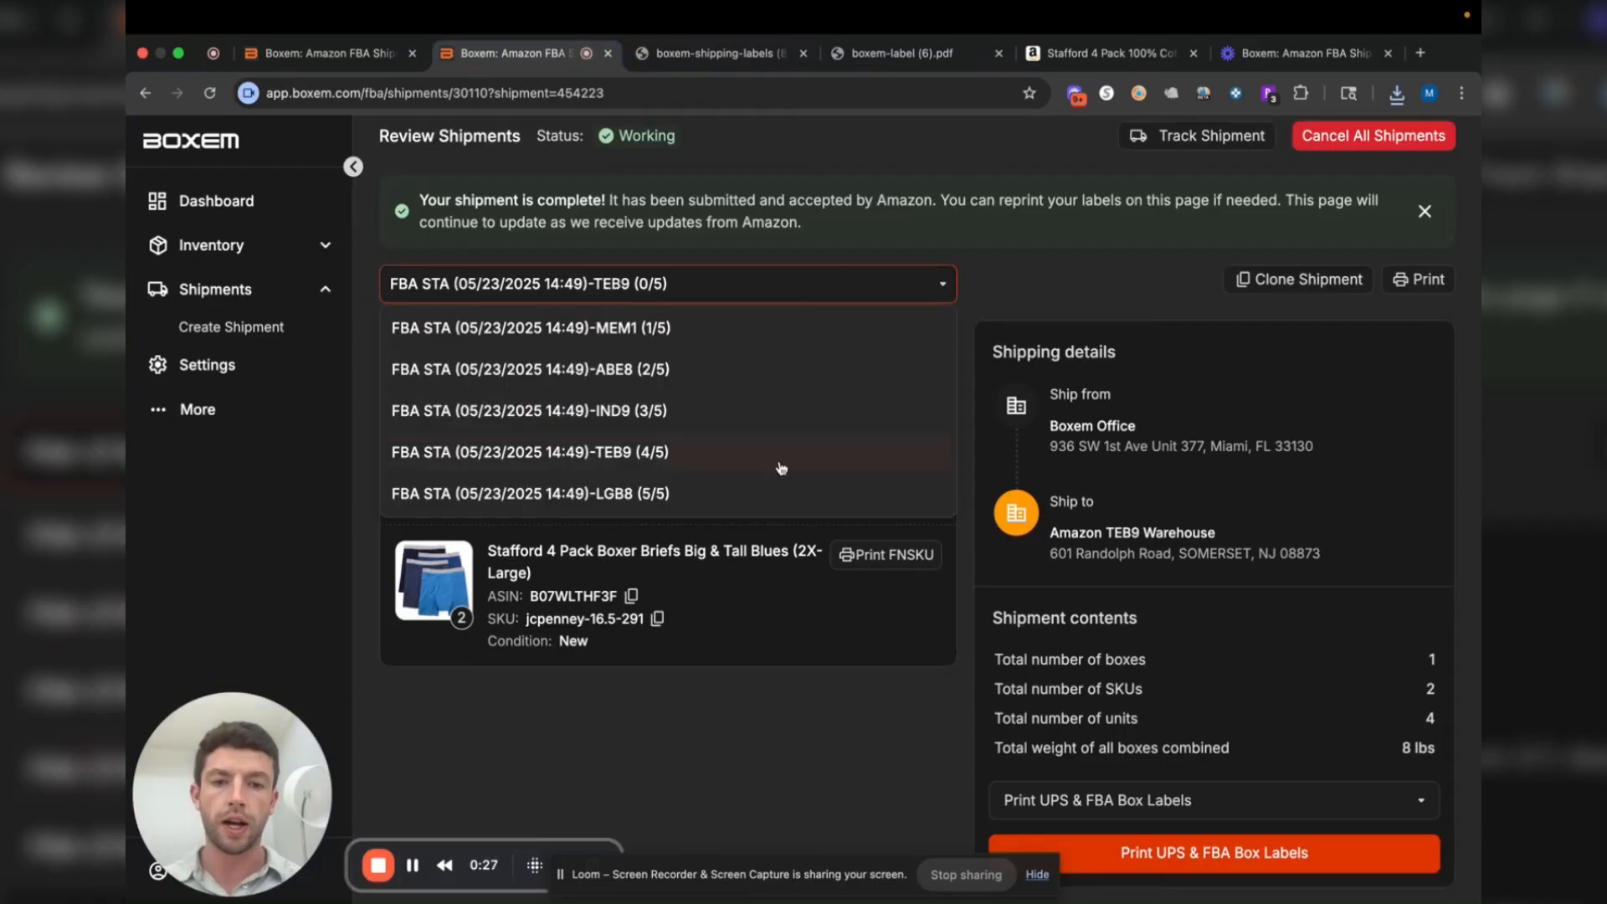
pyautogui.click(797, 709)
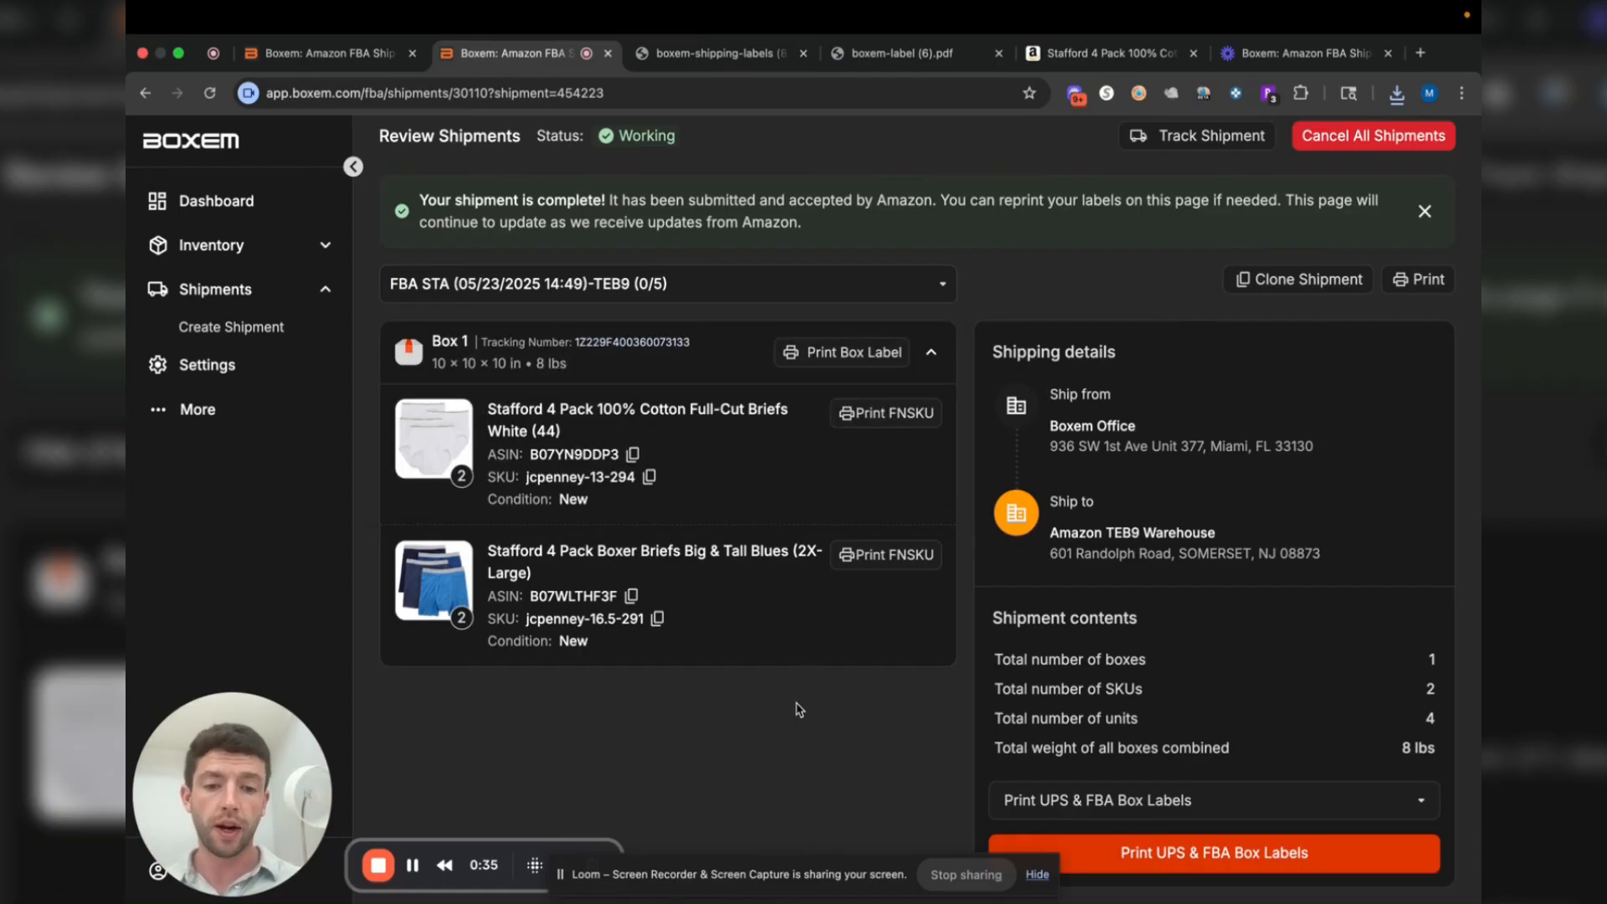